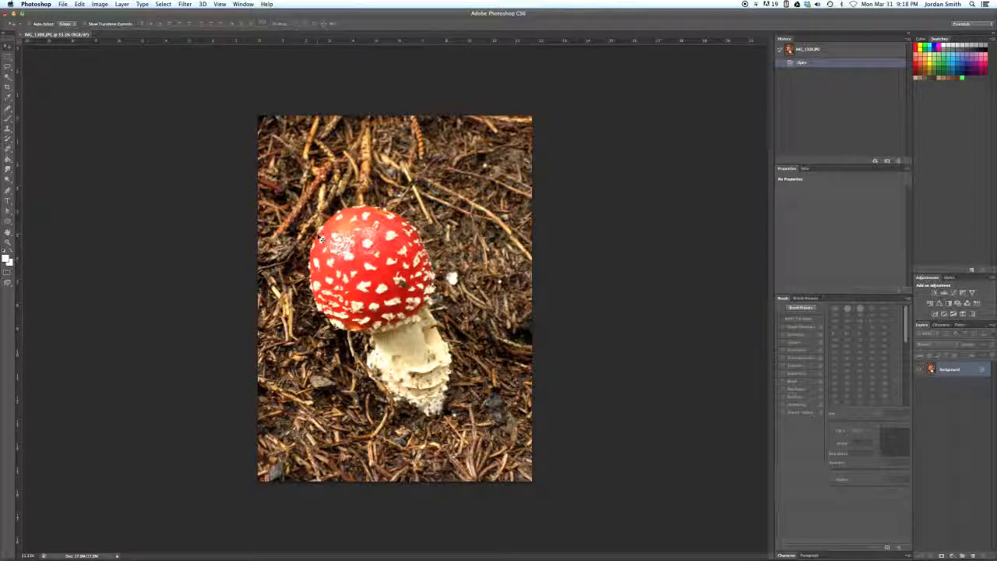
Try a freehand Lasso selection on the red mushroom cap and clear it
key("super+equal")
key("super+equal")
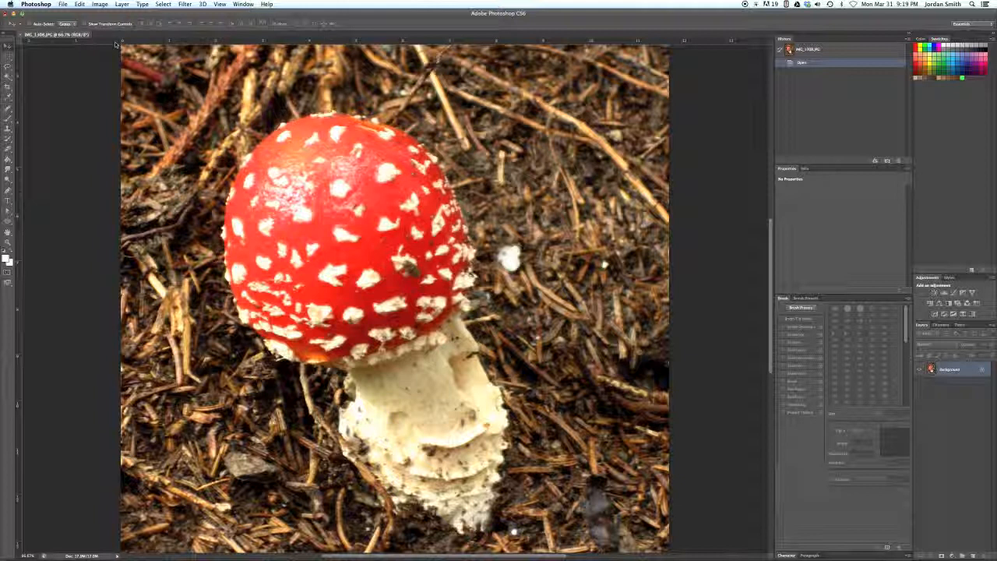
left_click(9, 69)
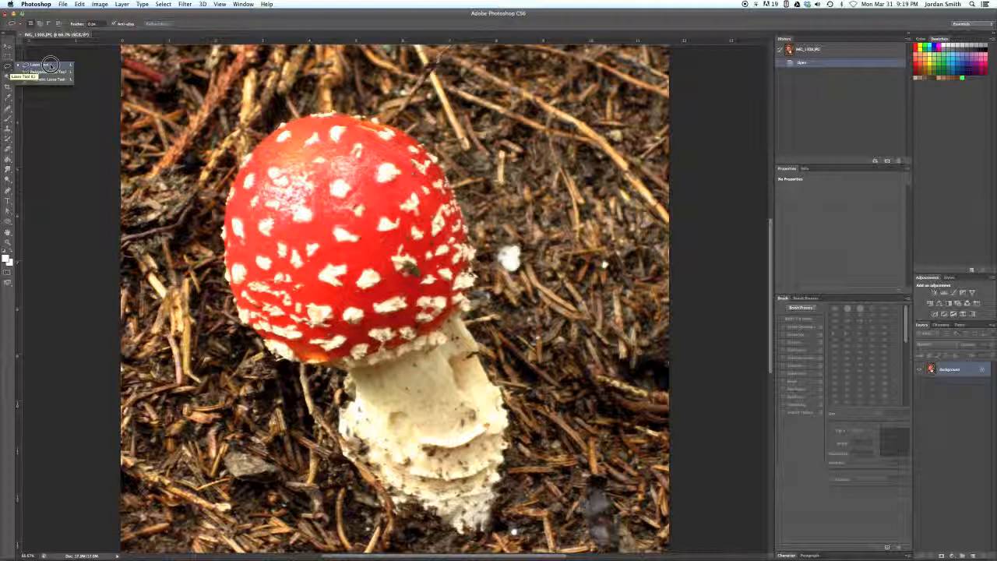
left_click(49, 64)
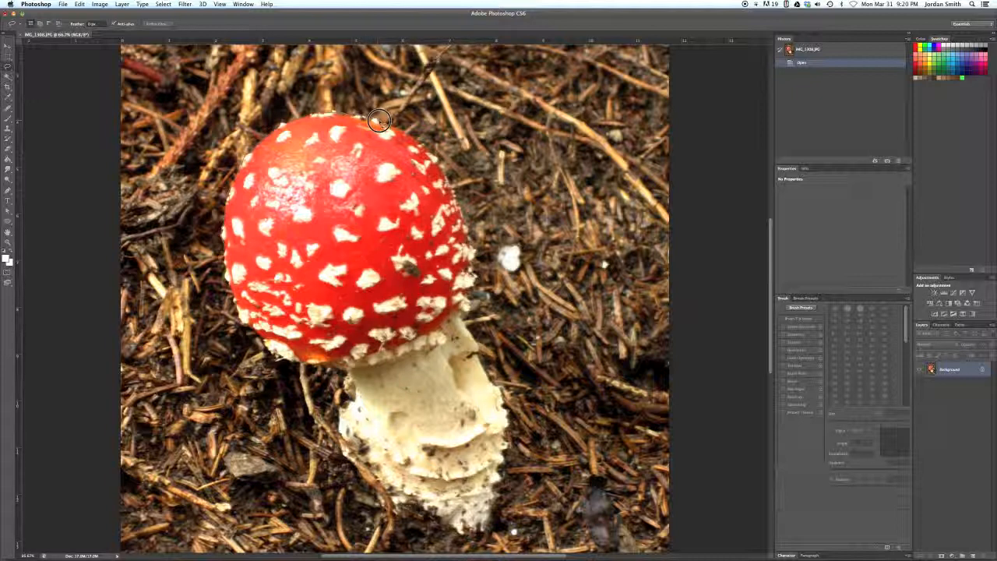
left_click_drag(394, 127, 405, 132)
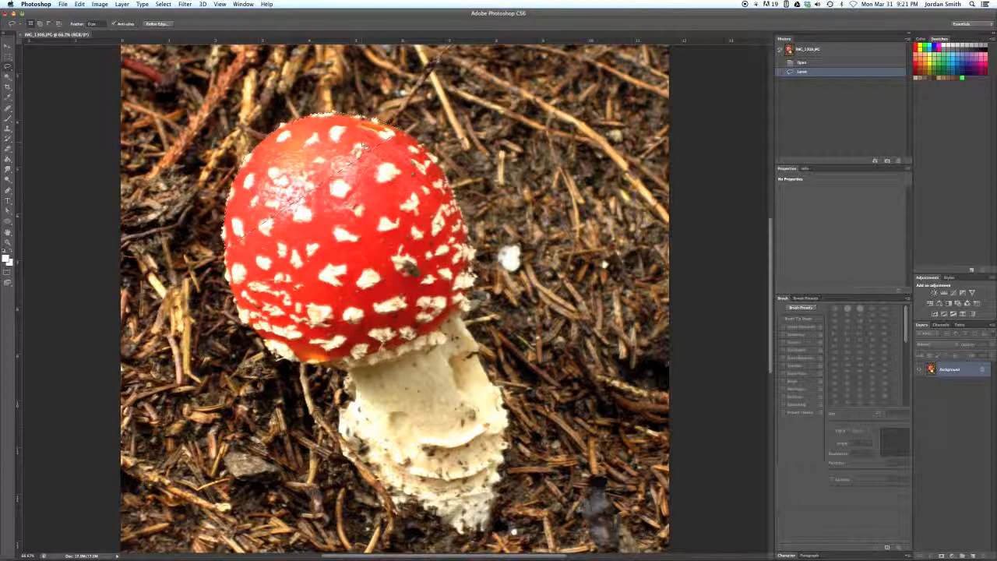
key("super+d")
key("super+d")
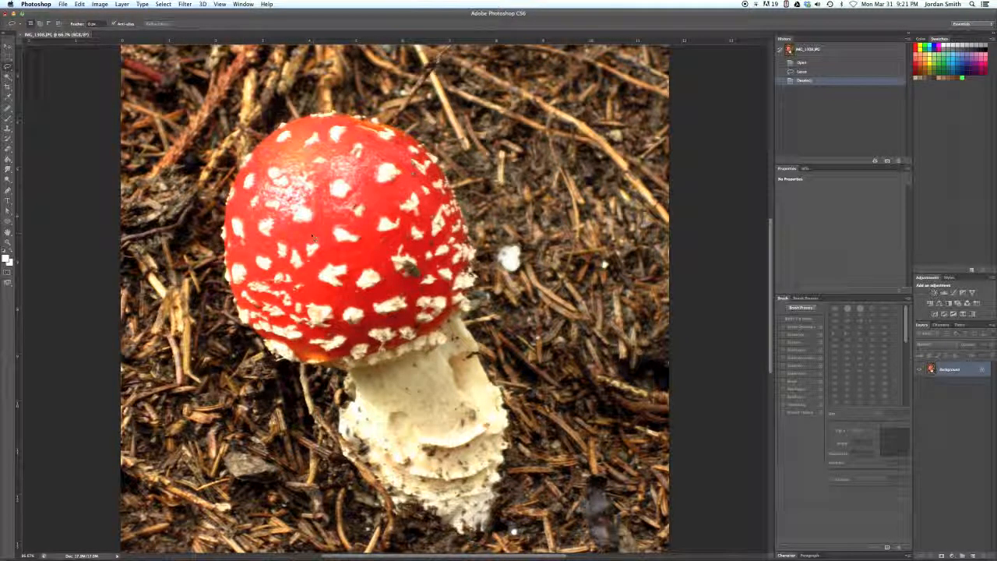
Try a straight-edged Polygonal Lasso selection across the mushroom cap and deselect it
left_click(7, 67)
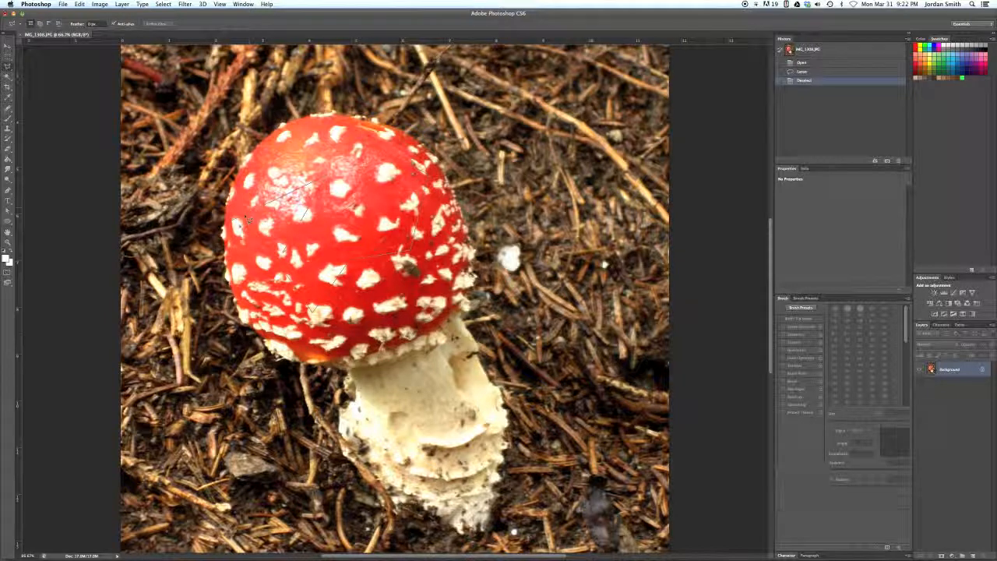
left_click(254, 293)
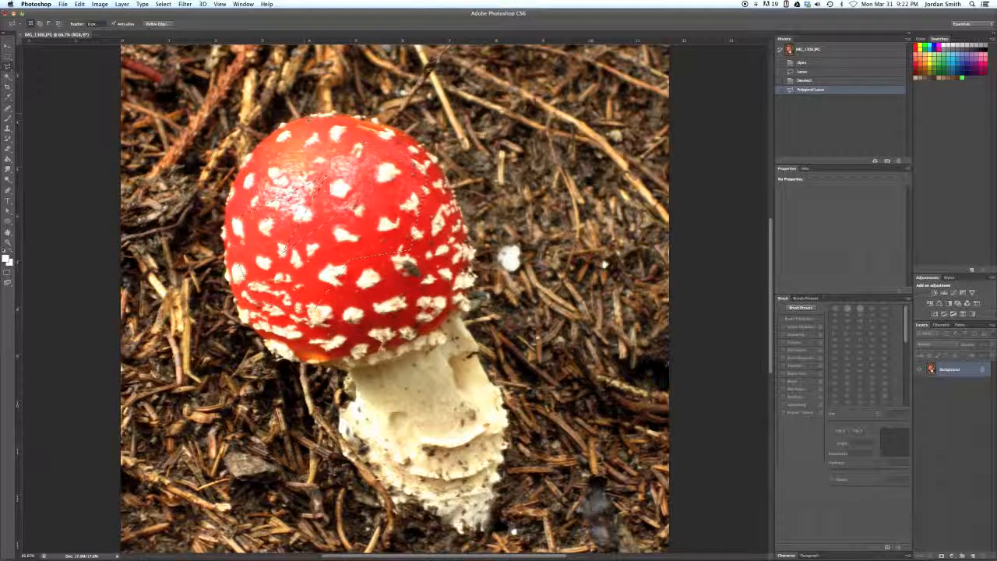
key("super+d")
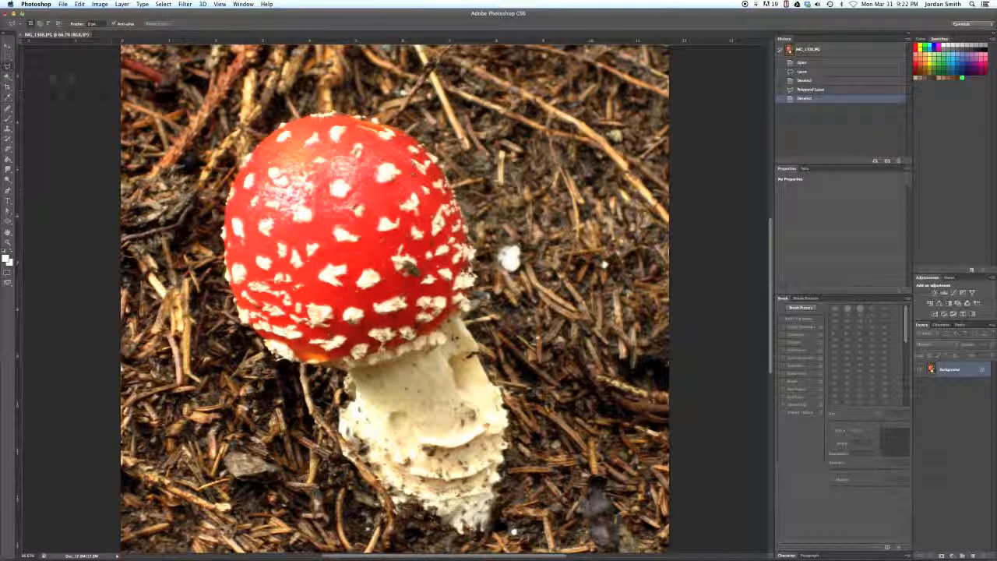
Trace the upper edge of the mushroom cap with the Magnetic Lasso, close the selection and deselect it
left_click(8, 66)
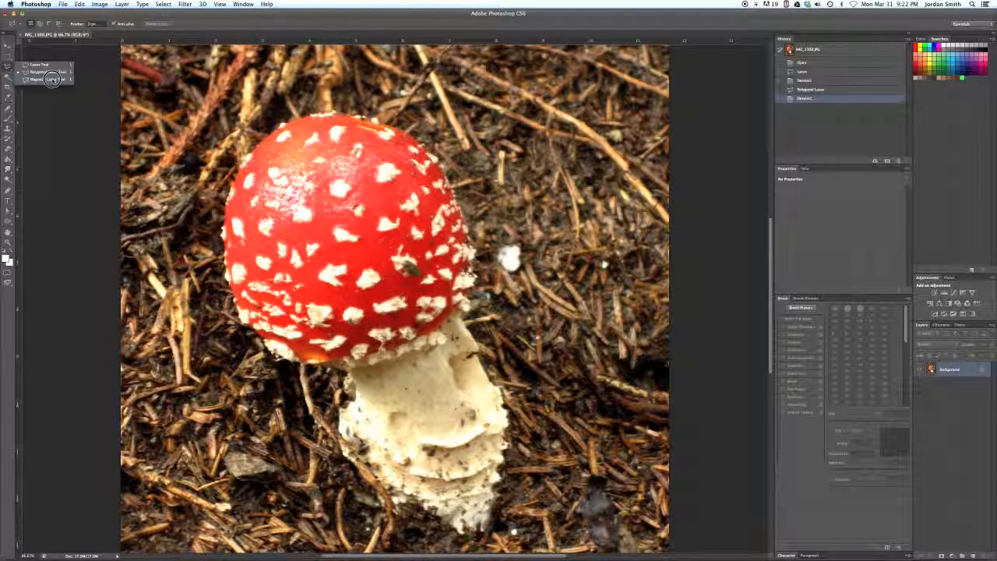
left_click(51, 80)
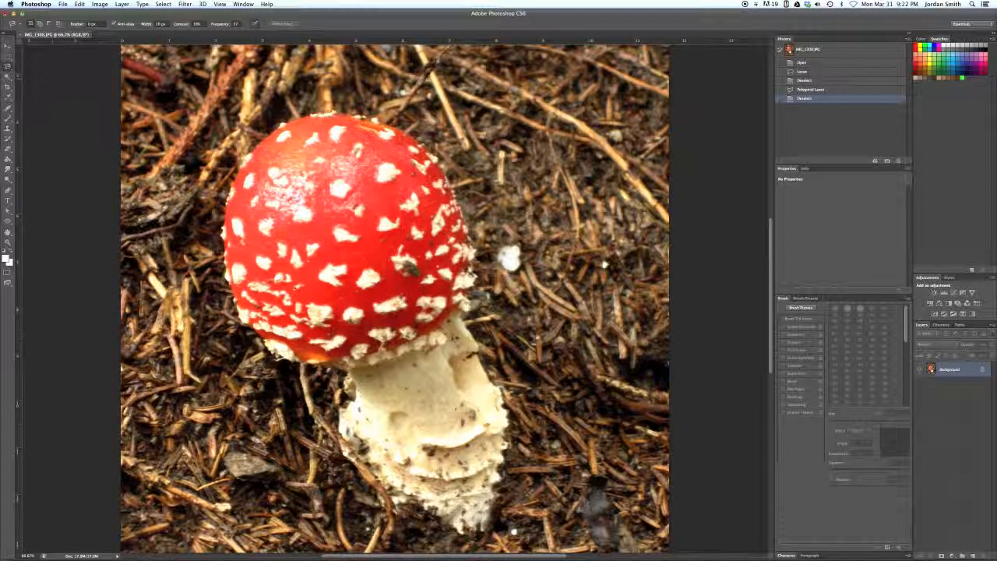
key("super+plus")
key("super+plus")
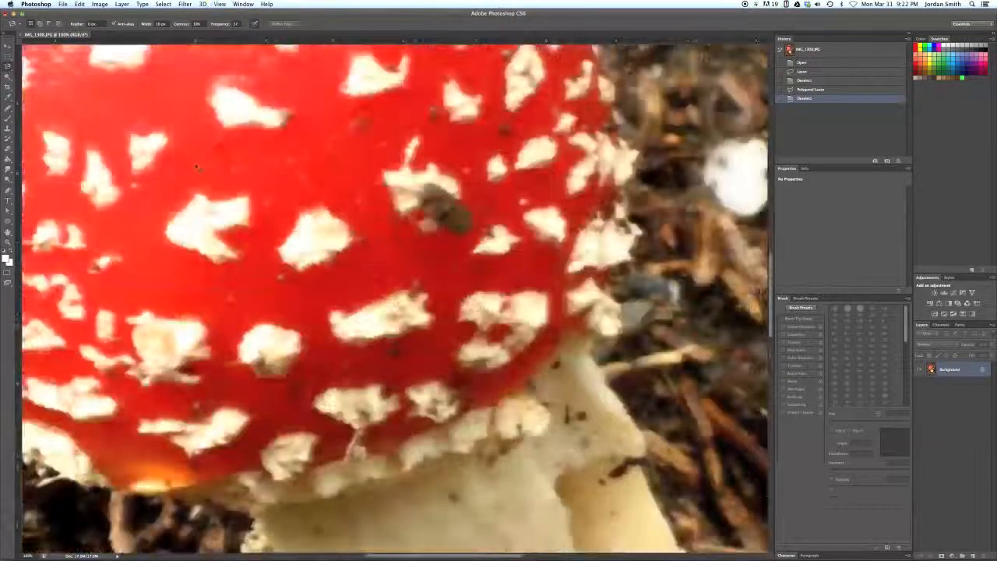
key("super+minus")
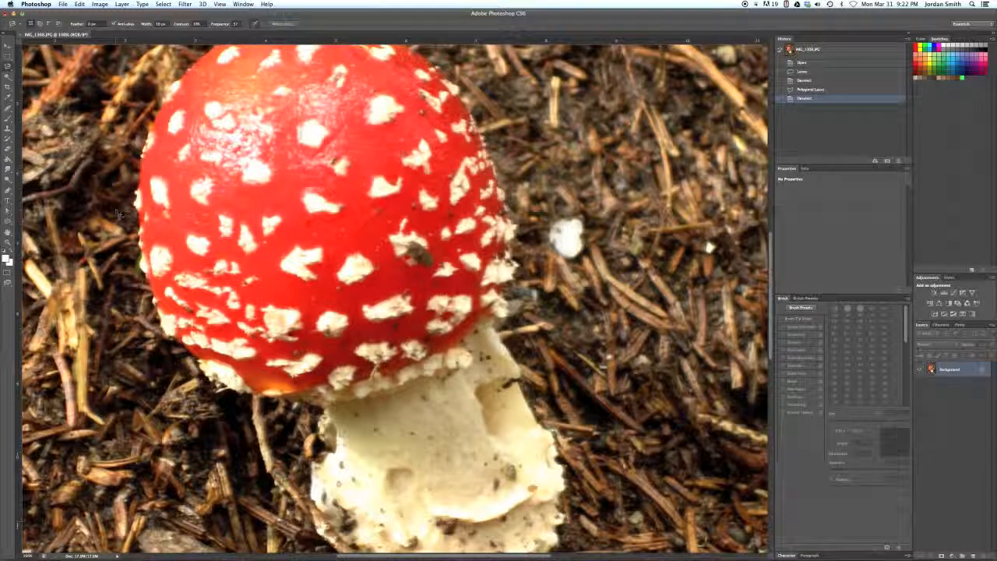
left_click(138, 225)
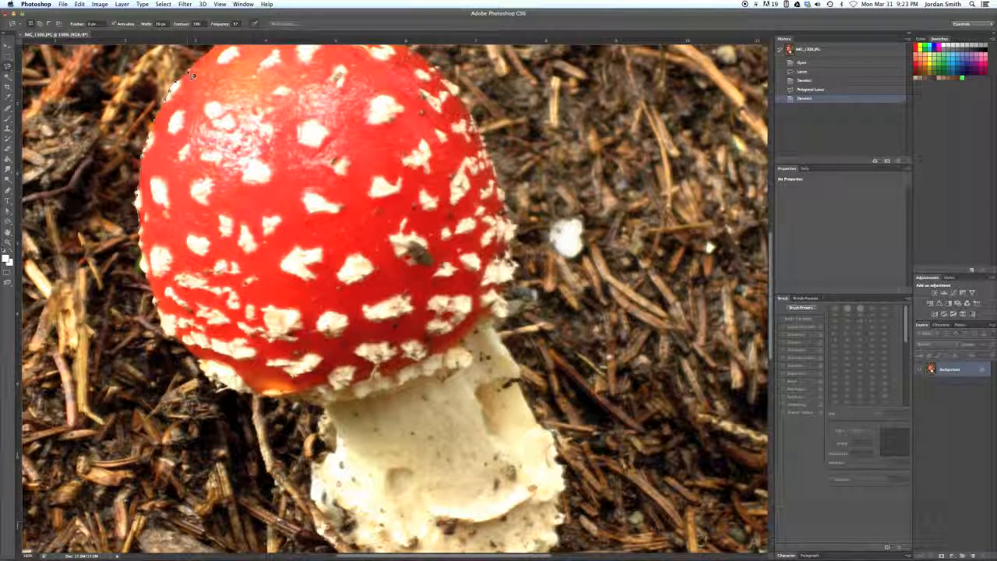
left_click_drag(191, 72, 128, 224)
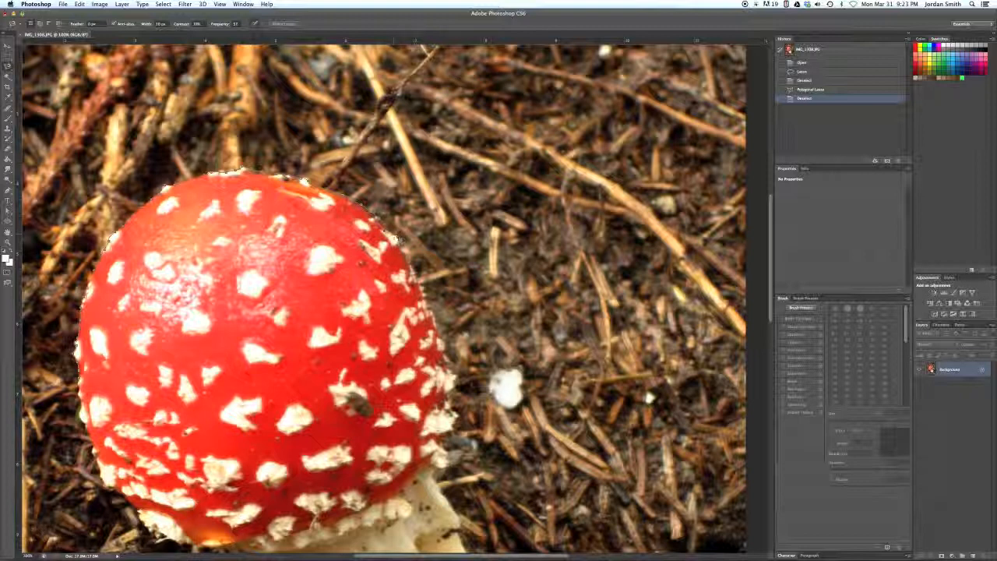
scroll(403, 241, "up", 5)
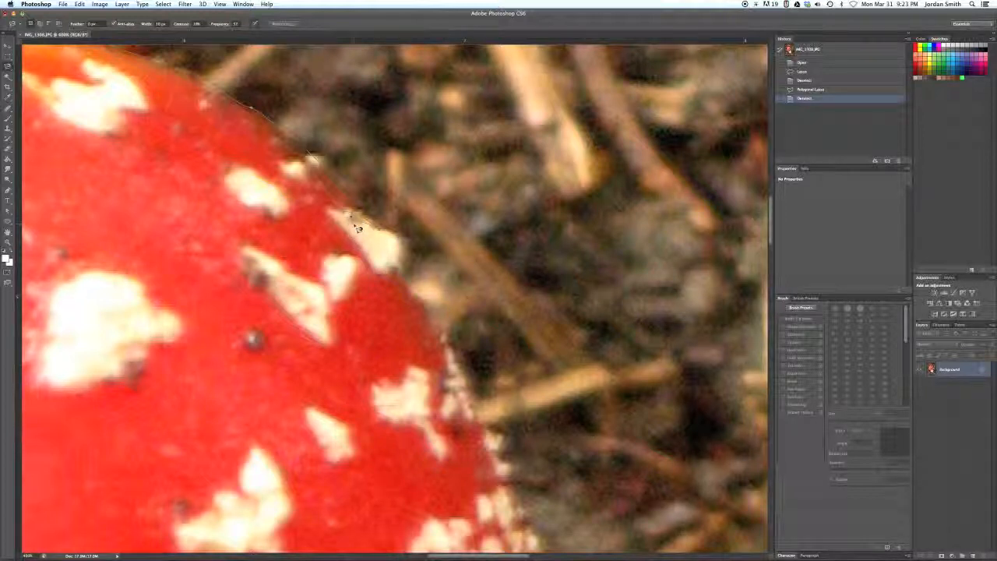
double_click(417, 298)
key("super+0")
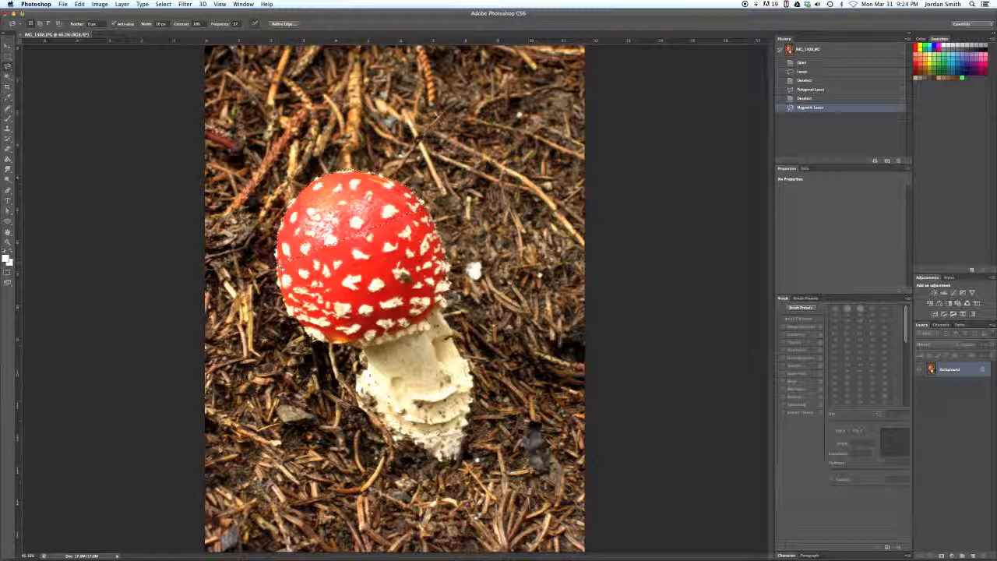
key("super+d")
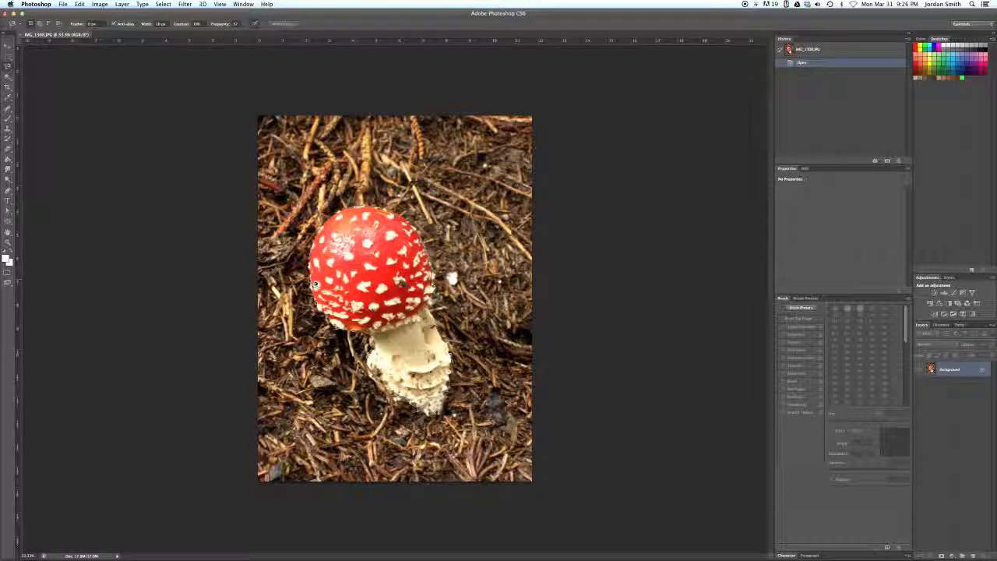
Select the whole mushroom by tracing its outline with the Magnetic Lasso
scroll(314, 281, "up", 1)
scroll(313, 284, "up", 2)
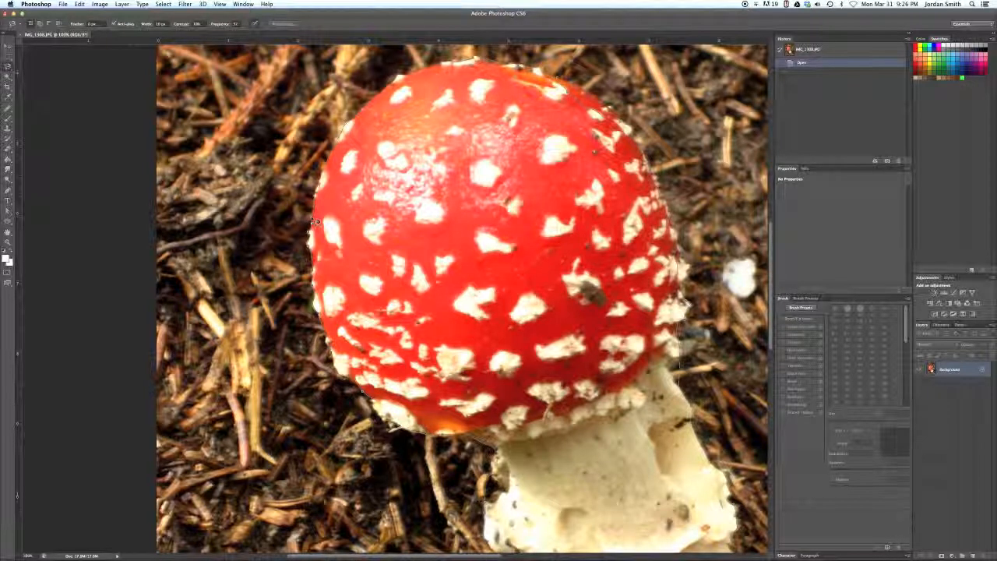
left_click(315, 221)
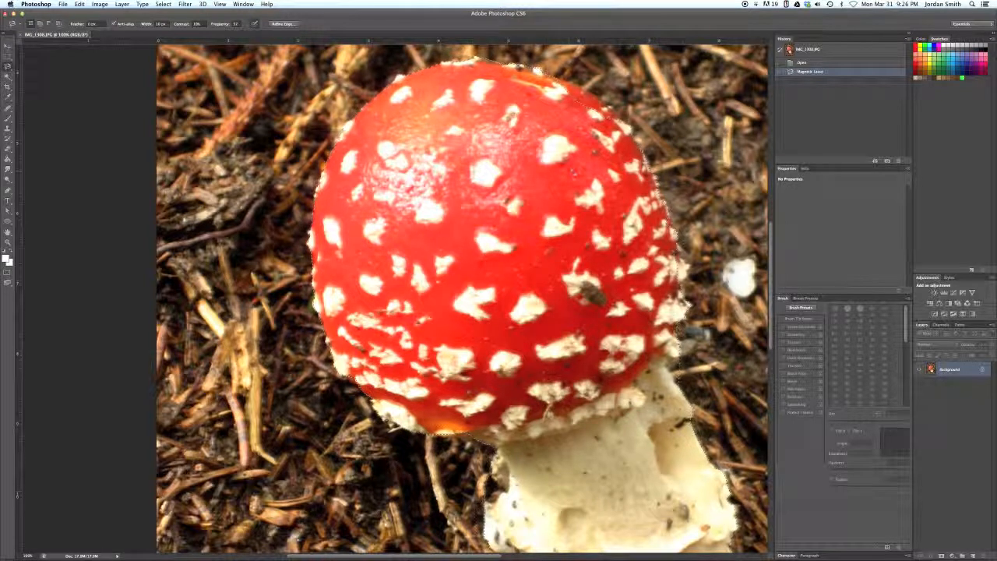
Add the missed area along the cap's upper-right edge to the selection with the Magnetic Lasso
key("super+equal")
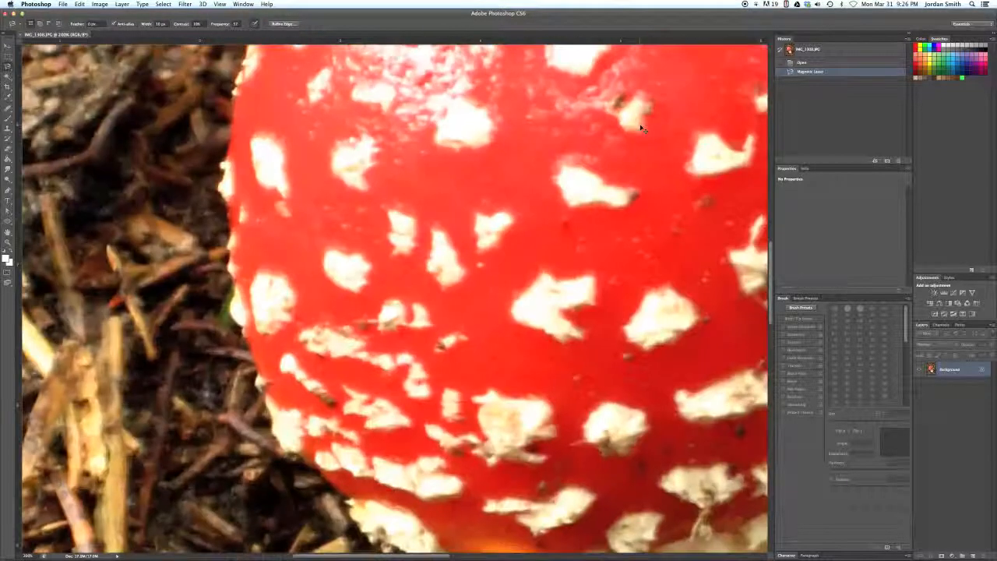
key("space")
left_click_drag(687, 89, 319, 433)
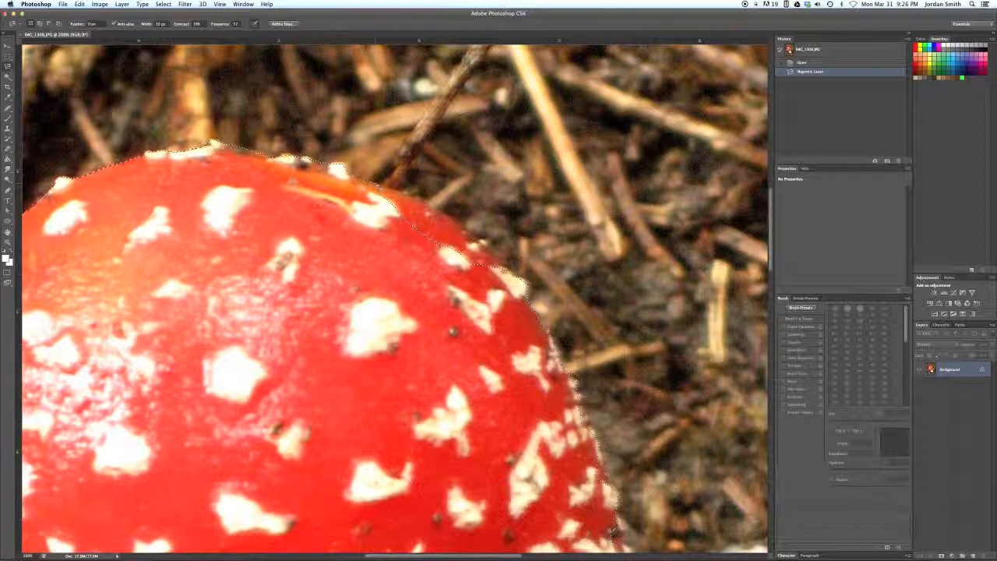
key("shift")
left_click(367, 195)
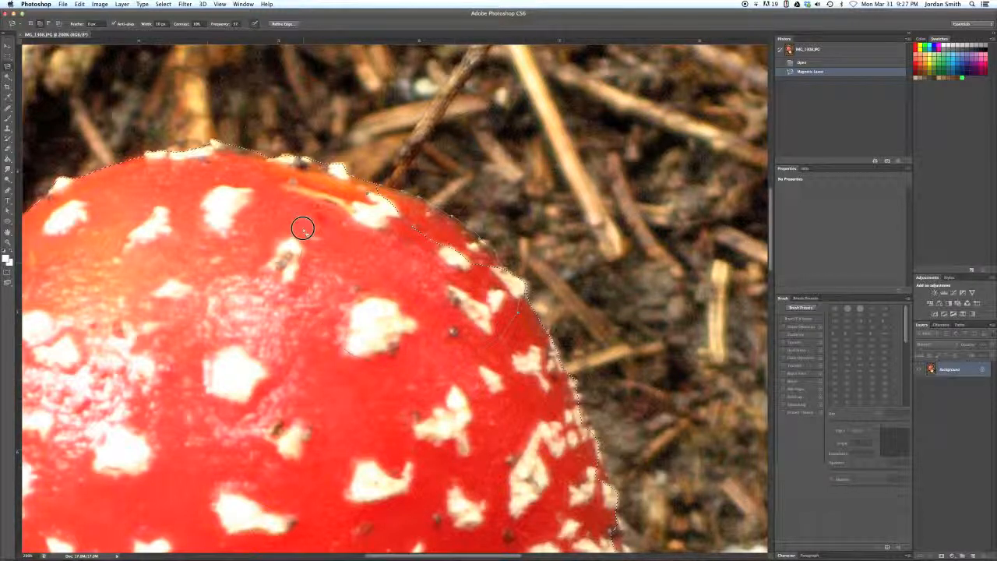
double_click(368, 194)
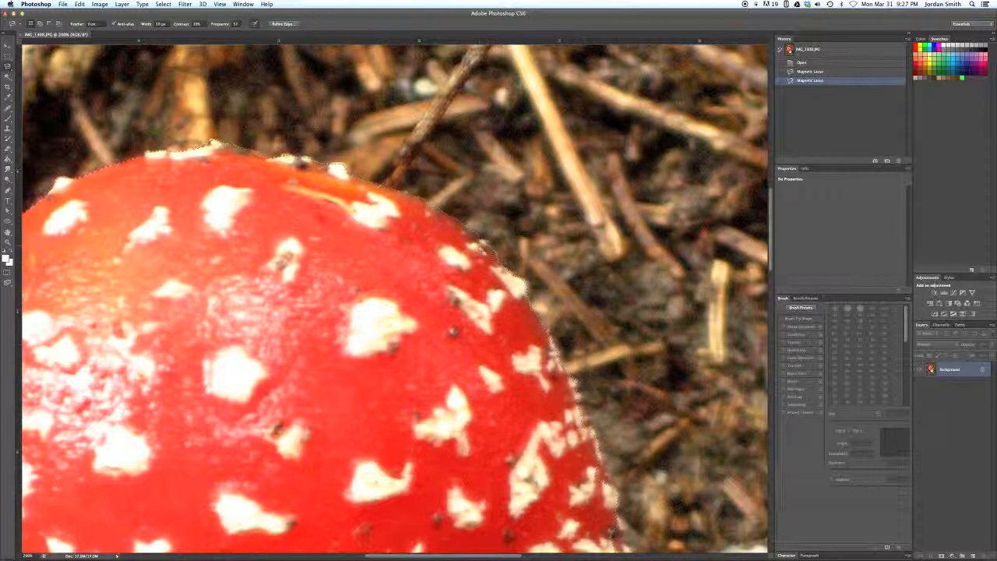
Subtract the excess background beside the cap's upper-right edge with the freehand Lasso, and deselect everything
left_click(8, 66)
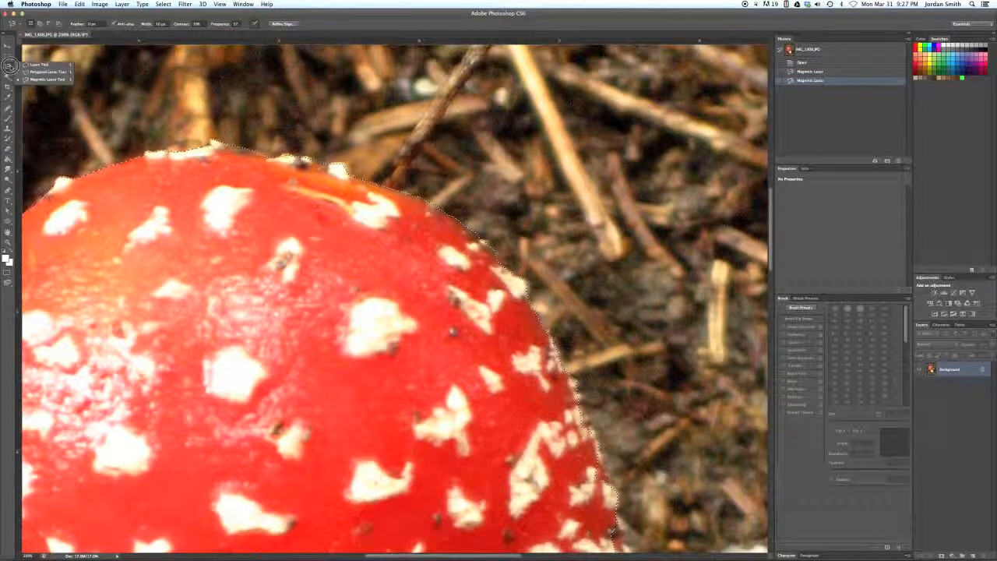
left_click(37, 66)
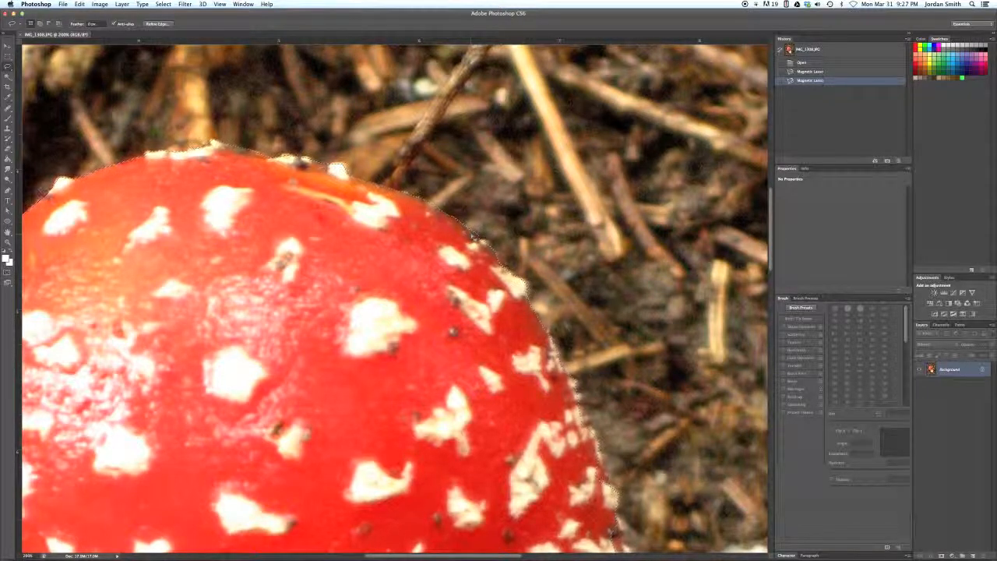
key("super+equal")
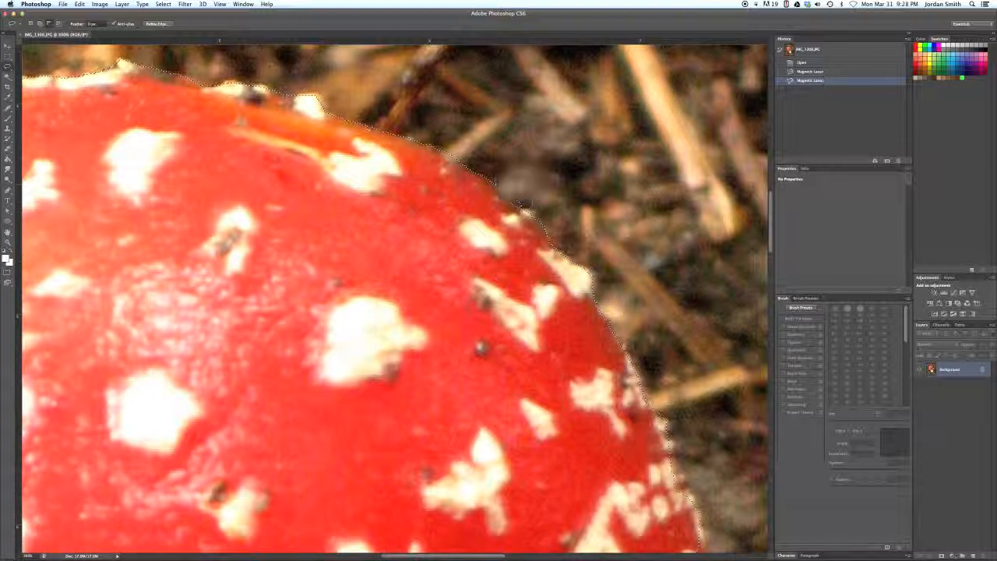
left_click_drag(495, 179, 497, 176)
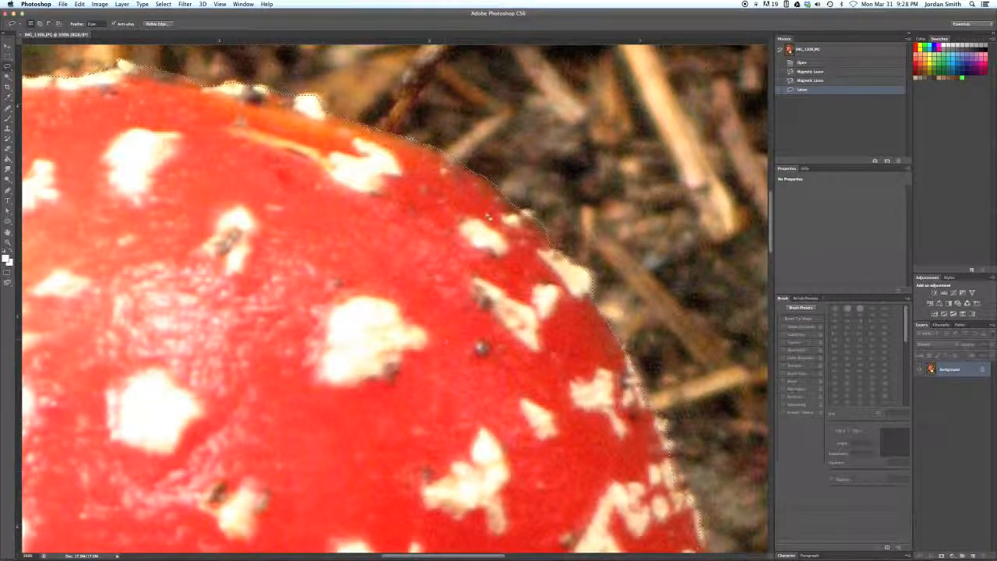
key("super+0")
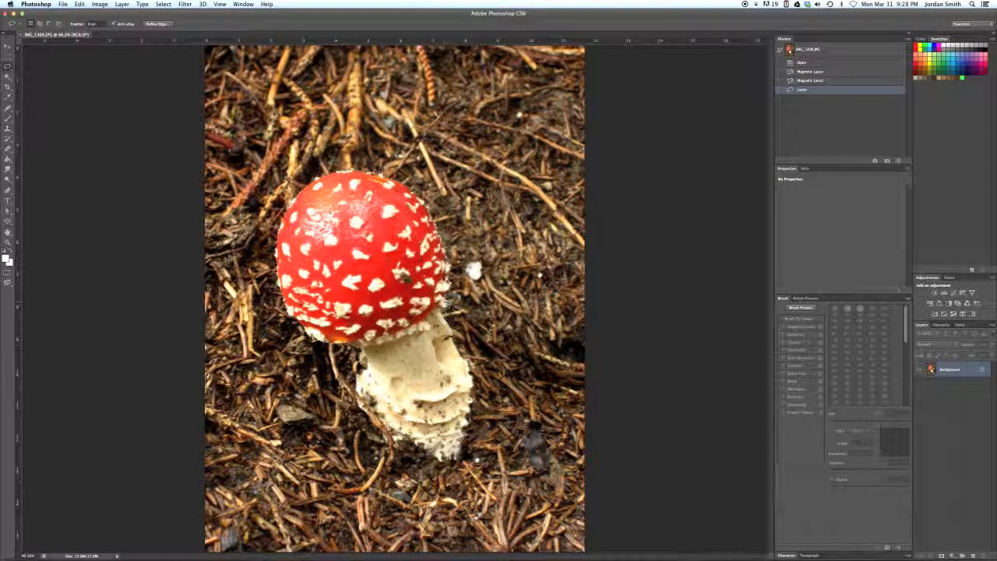
left_click(8, 67)
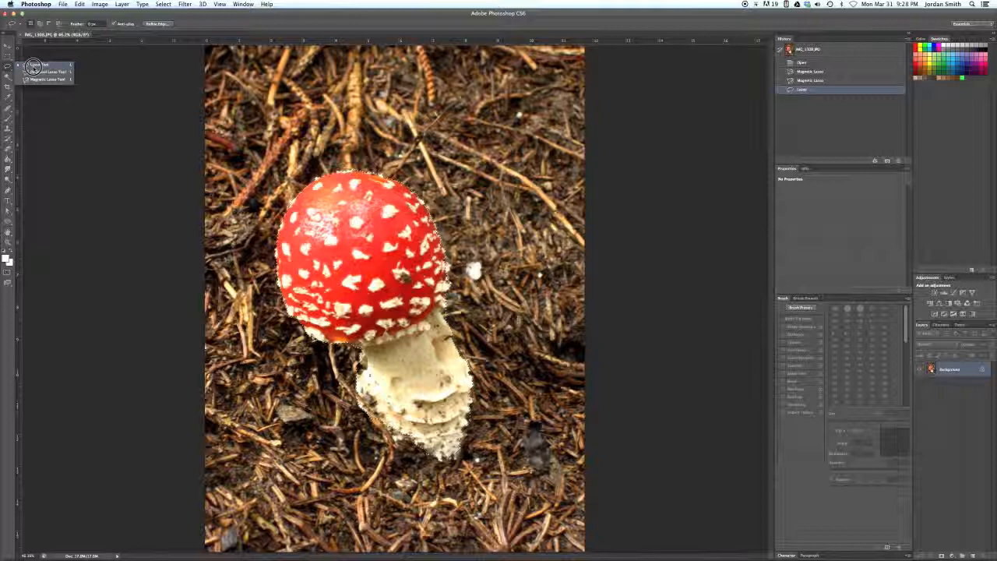
left_click(34, 66)
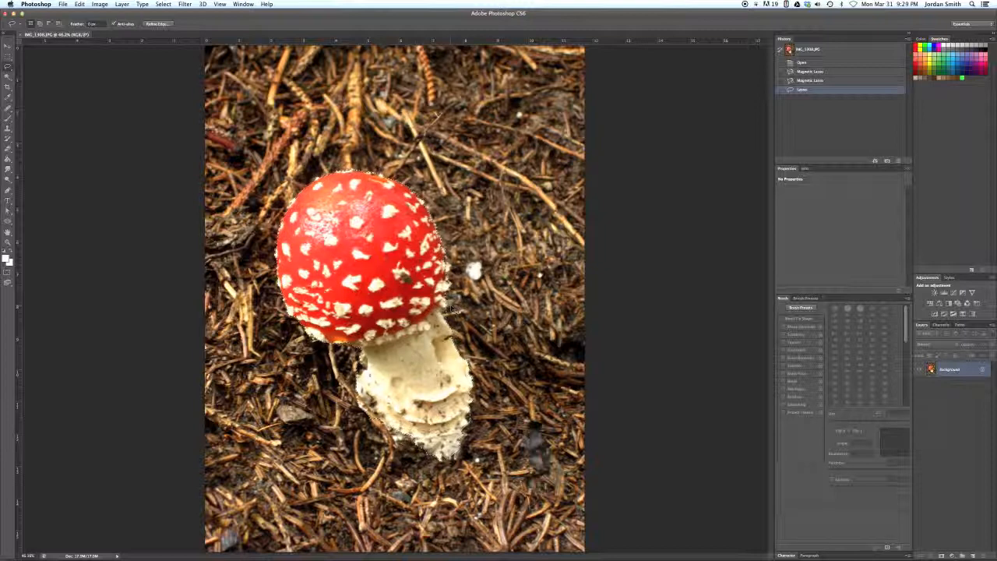
key("super+d")
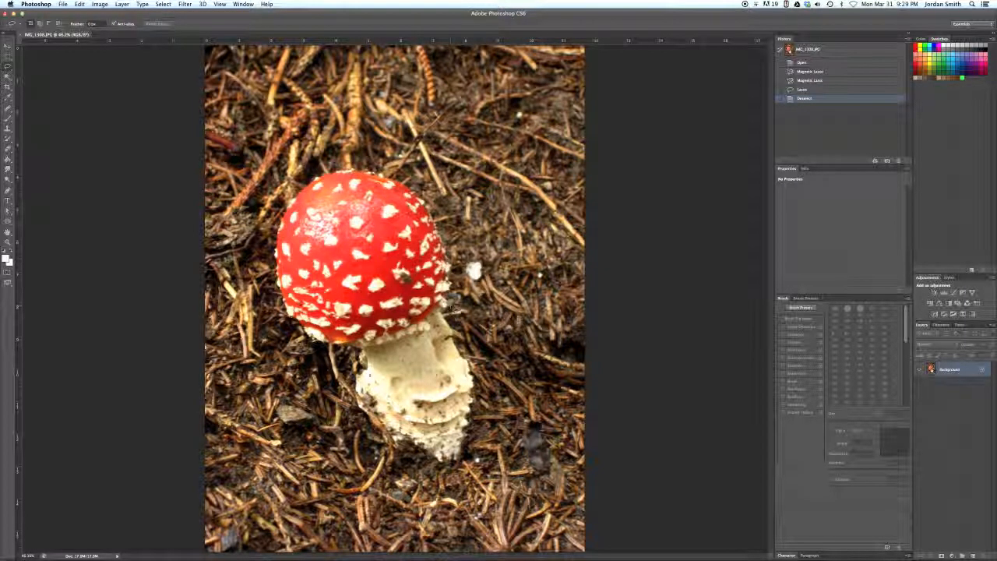
Select the entire background around the mushroom with the Quick Selection tool, including the ground beside the stem
left_click(8, 77)
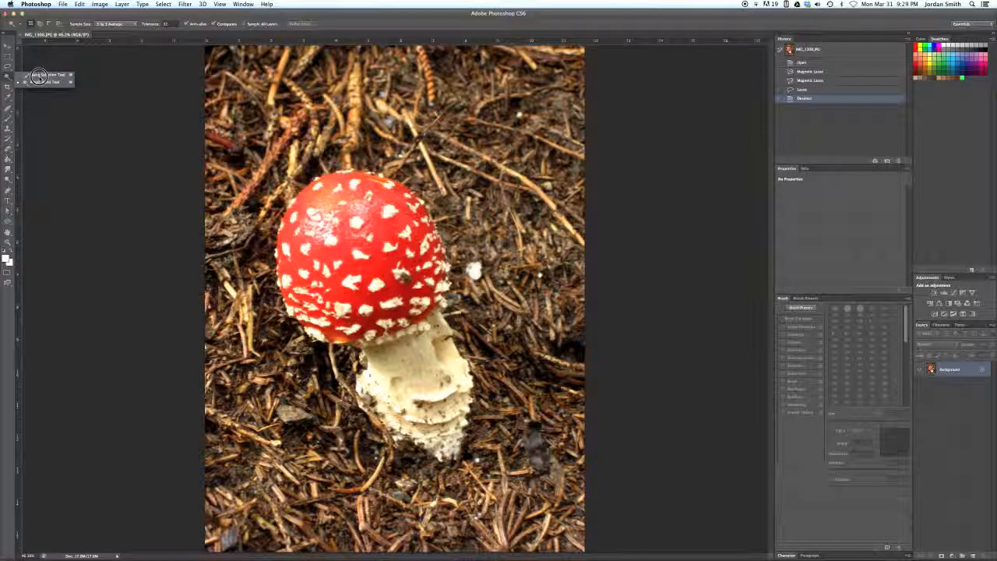
left_click(40, 75)
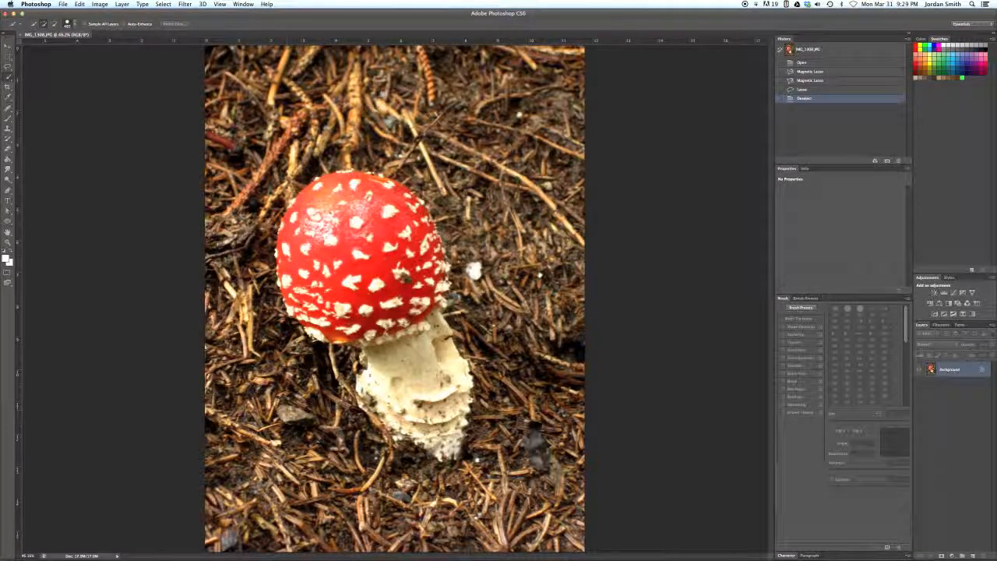
mouse_move(290, 419)
left_mouse_down()
mouse_move(267, 363)
mouse_move(189, 267)
mouse_move(182, 211)
mouse_move(195, 133)
mouse_move(234, 86)
left_mouse_up()
mouse_move(319, 74)
left_mouse_down()
mouse_move(481, 138)
mouse_move(545, 187)
mouse_move(549, 319)
mouse_move(525, 421)
mouse_move(545, 428)
mouse_move(522, 484)
mouse_move(449, 508)
mouse_move(285, 456)
mouse_move(227, 487)
mouse_move(269, 510)
mouse_move(565, 507)
mouse_move(458, 117)
mouse_move(440, 103)
mouse_move(486, 133)
left_mouse_up()
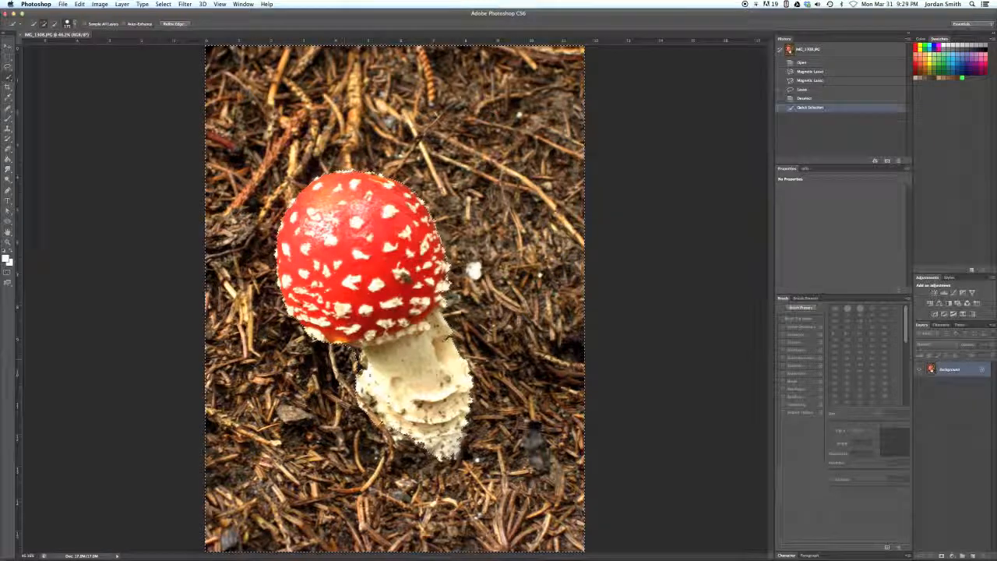
left_click(478, 311)
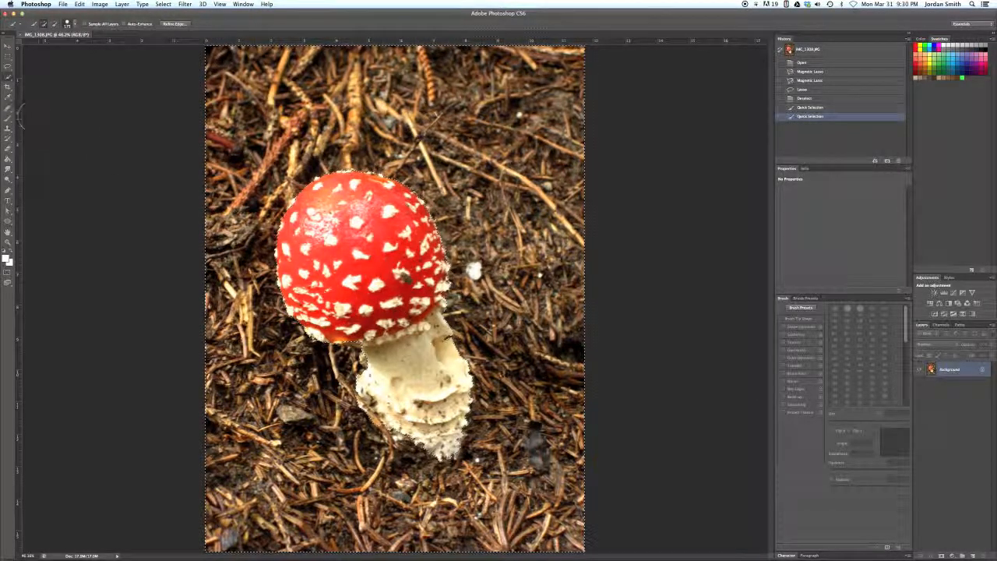
Clear the current selection and try selecting patches of the background above the mushroom cap with the Magic Wand
key("super+d")
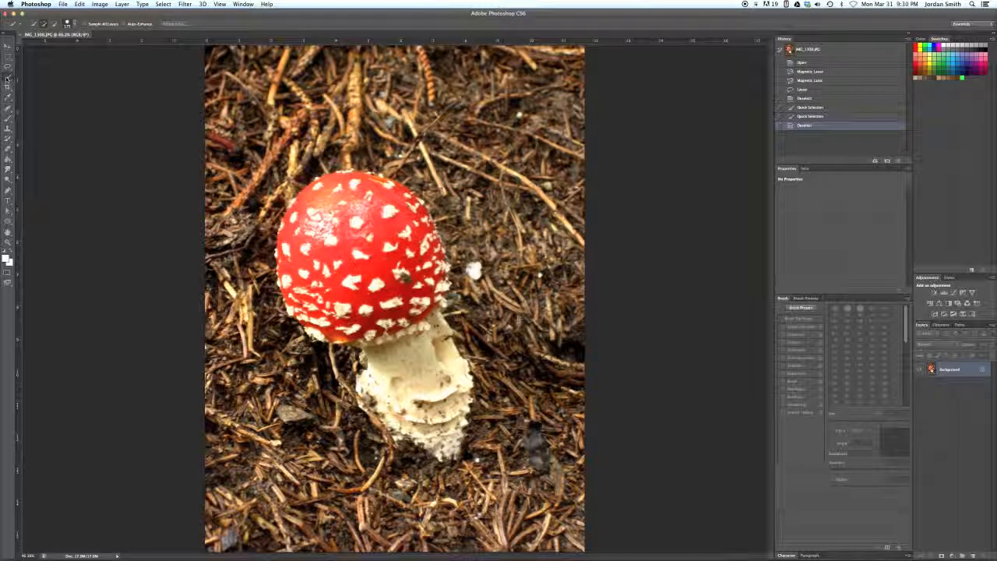
key("shift+w")
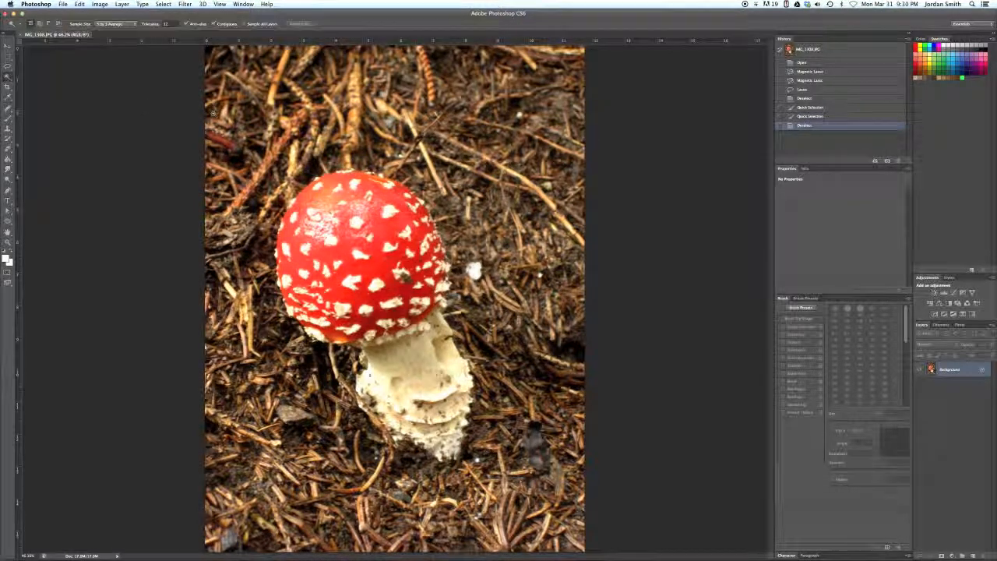
left_click(212, 112)
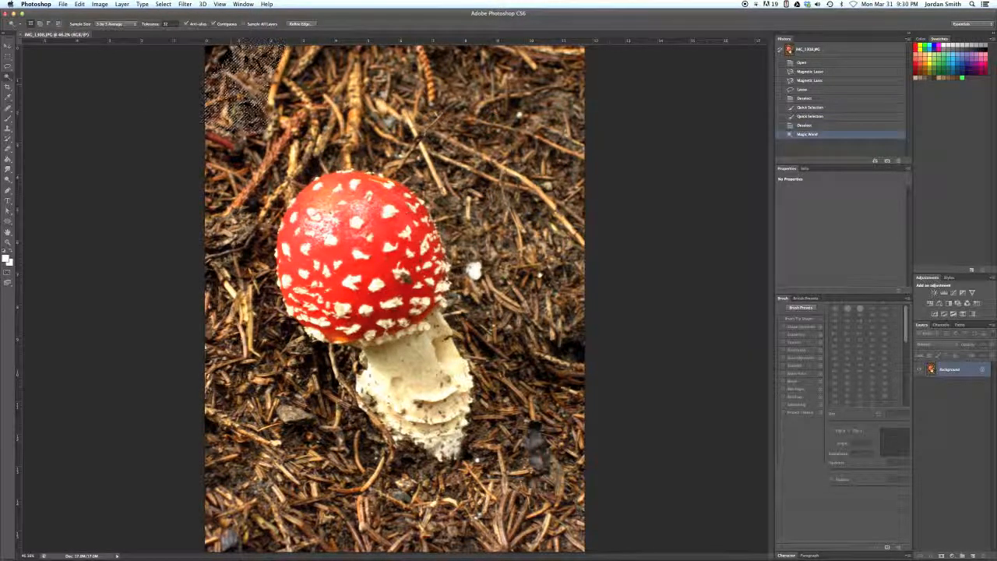
left_click(222, 53, "shift")
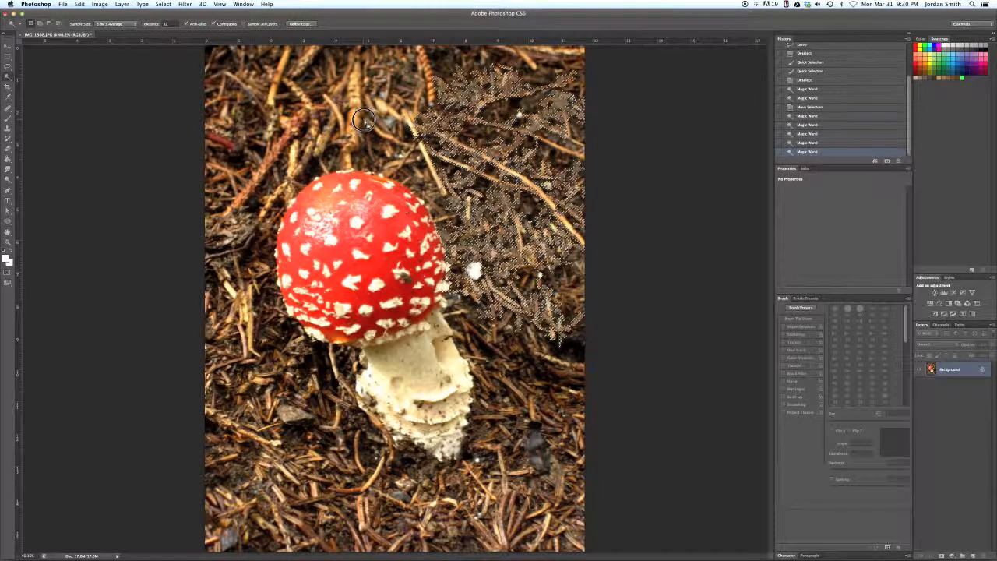
left_click(364, 119)
left_click(441, 92)
left_click(451, 107)
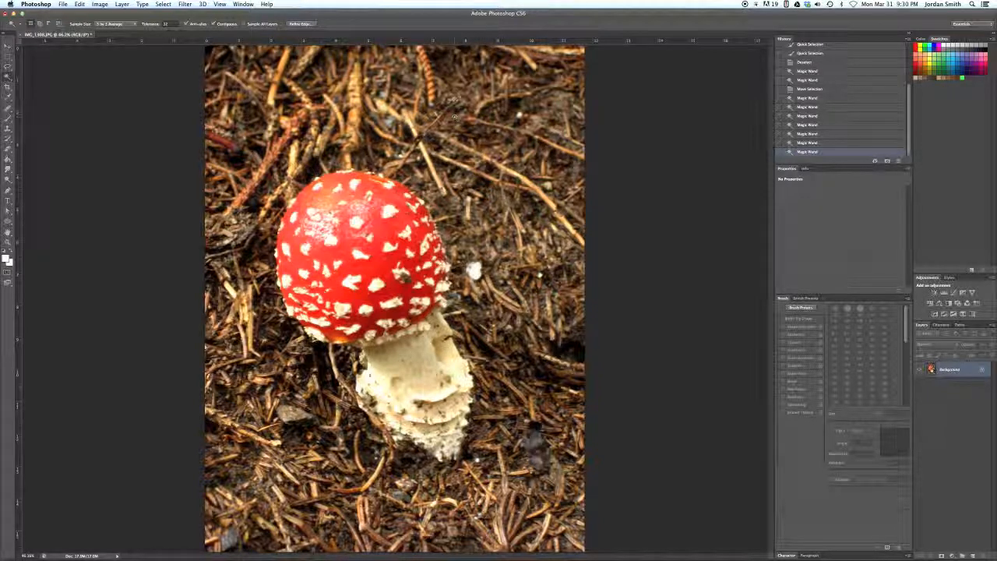
Sample several more background spots around the cap's sides with the Magic Wand, and deselect everything
left_click(497, 212)
left_click(456, 204)
left_click(415, 132)
left_click(306, 119)
left_click(237, 172)
left_click(241, 273)
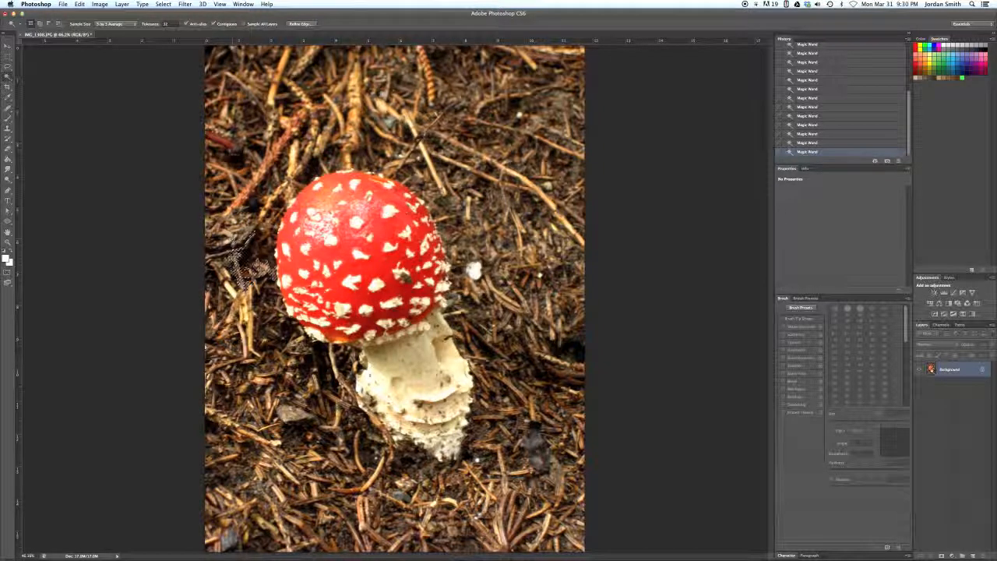
key("super+d")
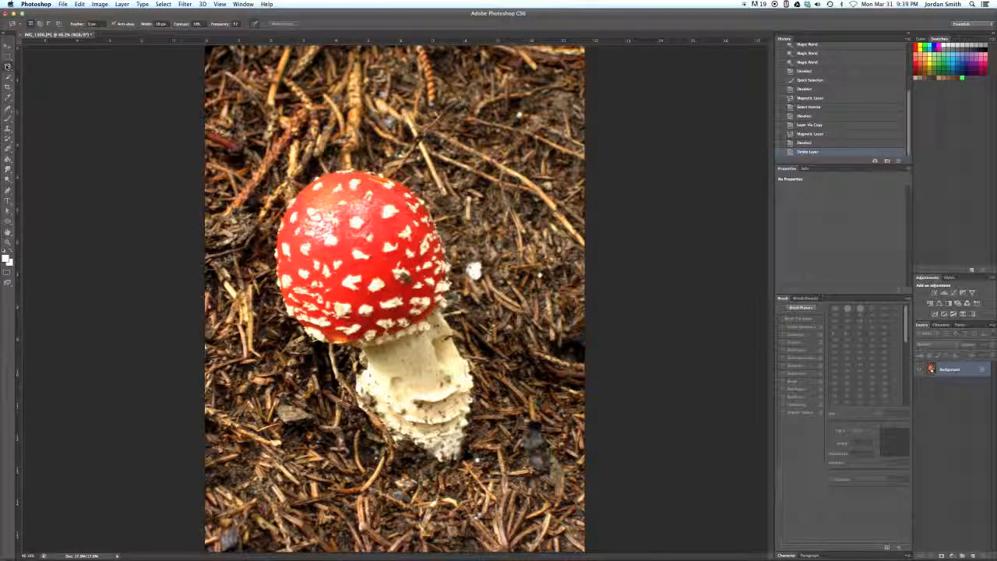
Duplicate the Background layer and trace the whole mushroom on the copy with the Magnetic Lasso
left_click(8, 67)
left_click(38, 82)
key("ctrl+j")
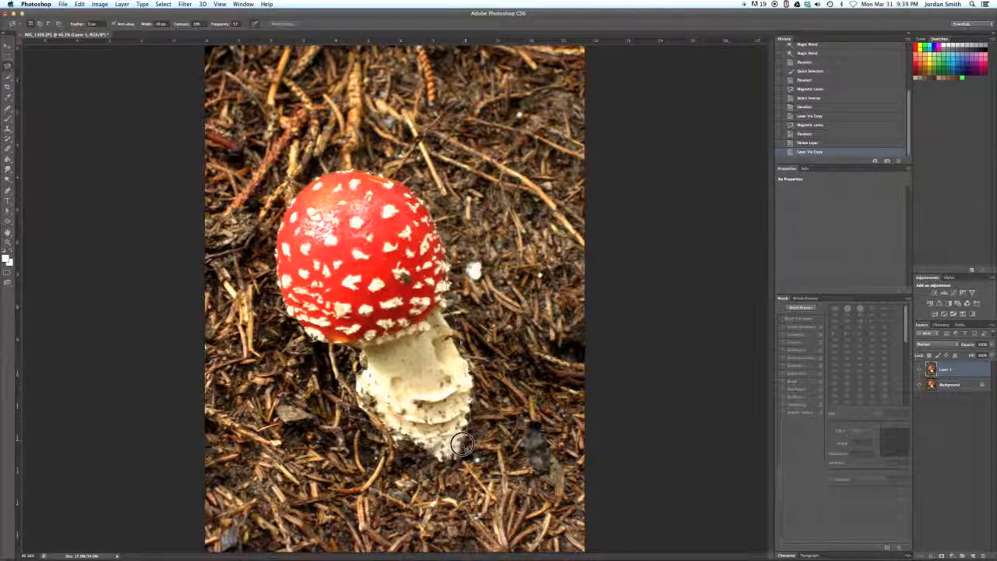
double_click(386, 434)
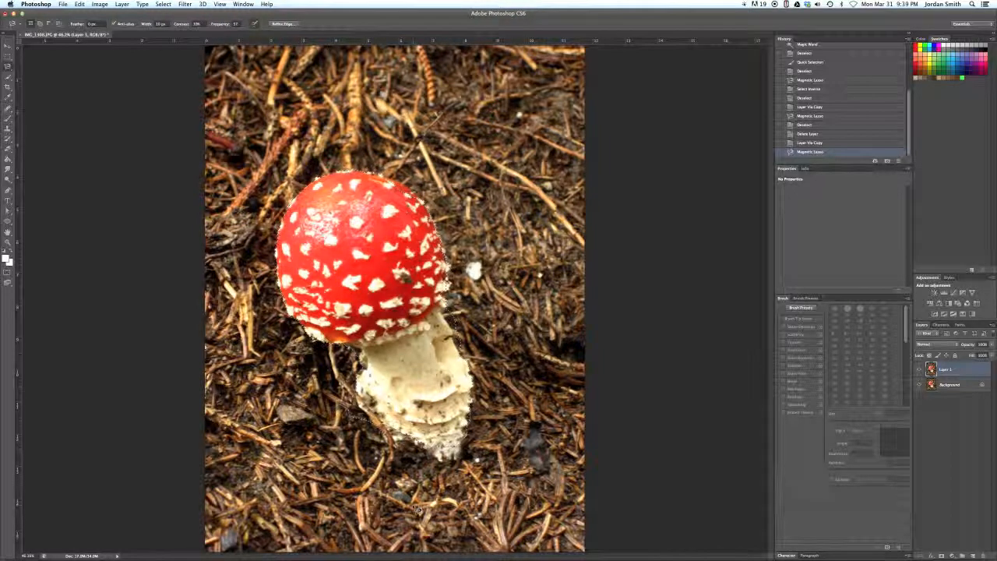
Invert the selection to delete the surroundings from Layer 1, hide the Background layer, and deselect
key("shift+super+i")
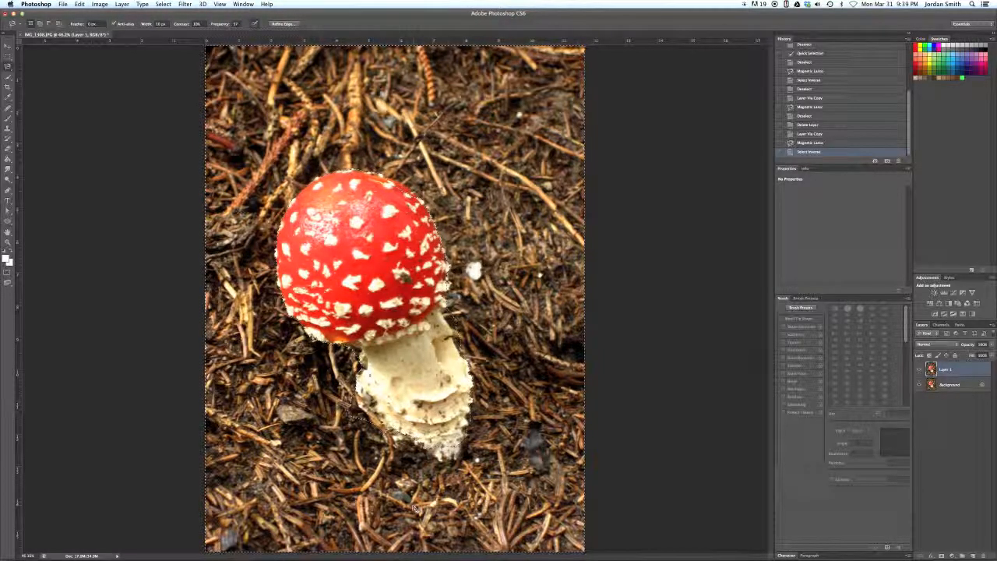
left_click(163, 3)
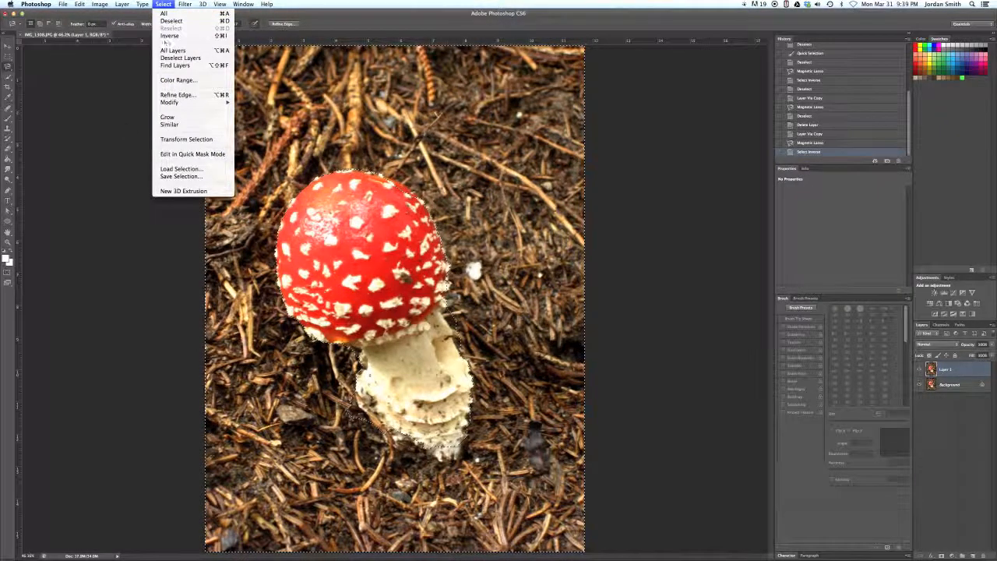
left_click(101, 144)
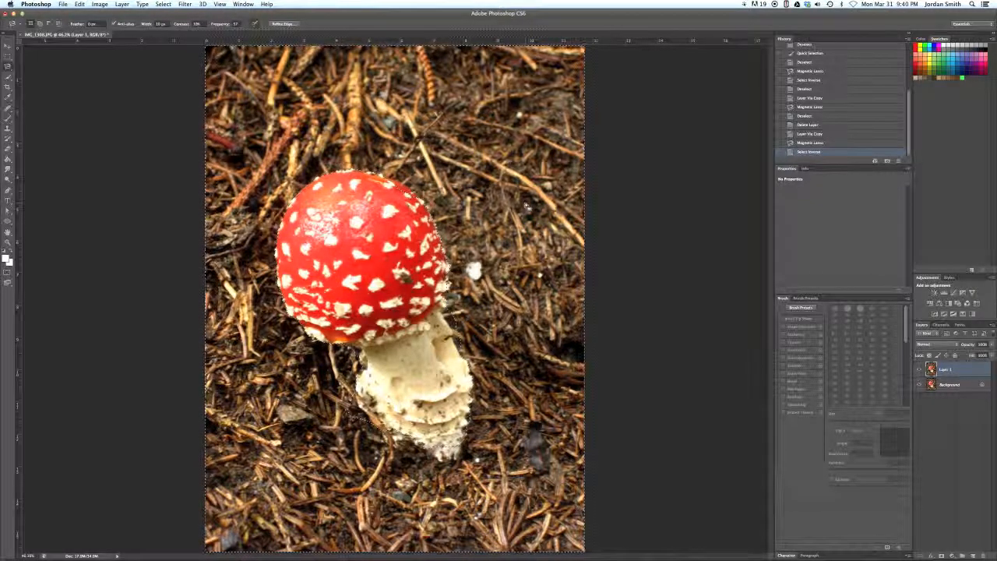
key("Delete")
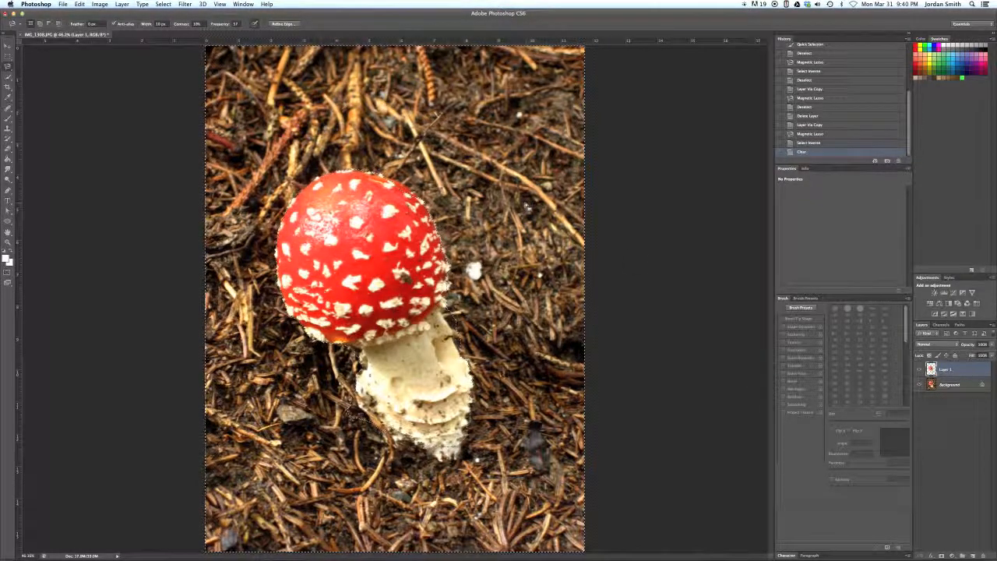
left_click(919, 384)
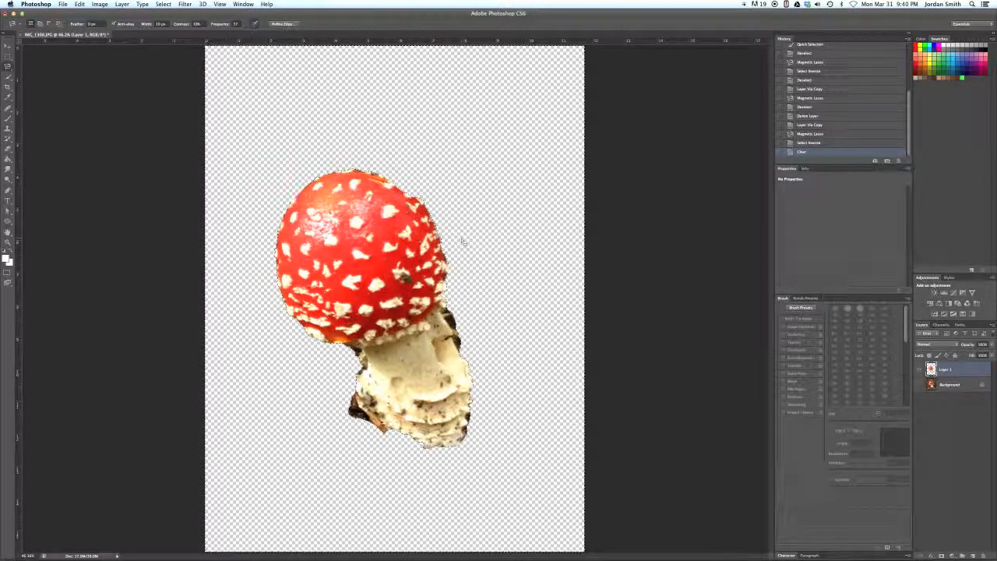
key("super+d")
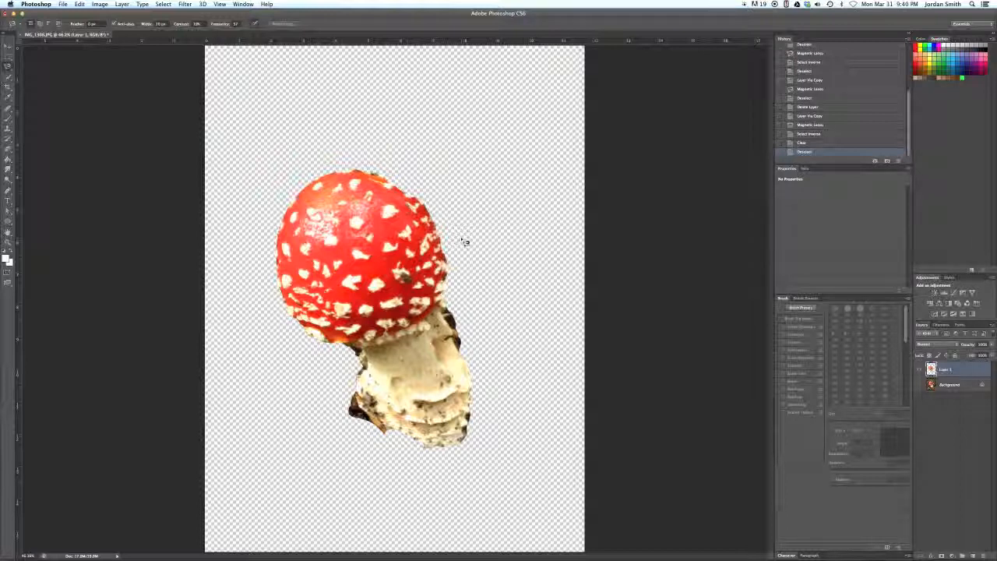
Undo the clearing of Layer 1's surroundings and drop the restored selection
key("ctrl+alt+z")
key("ctrl+alt+z")
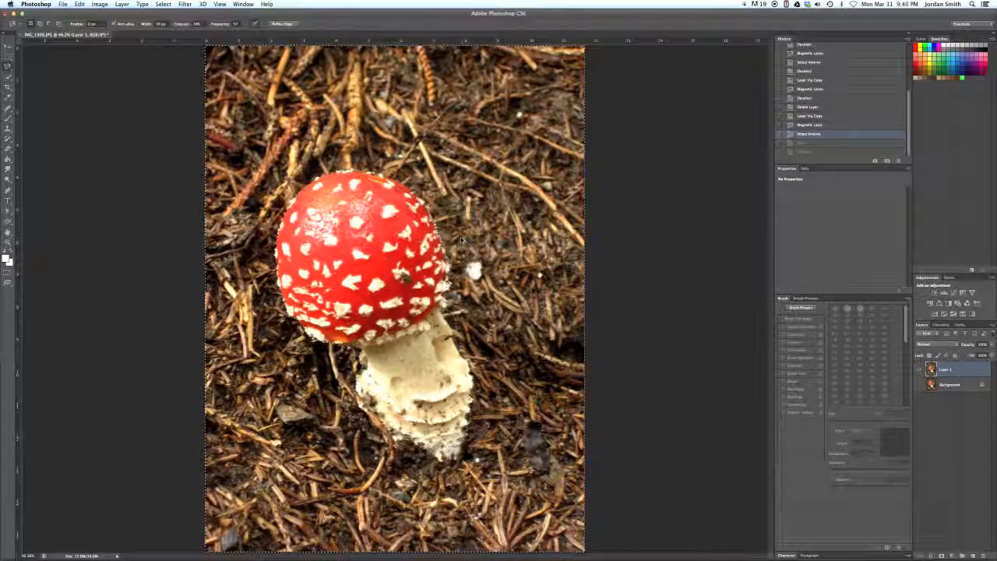
key("ctrl+d")
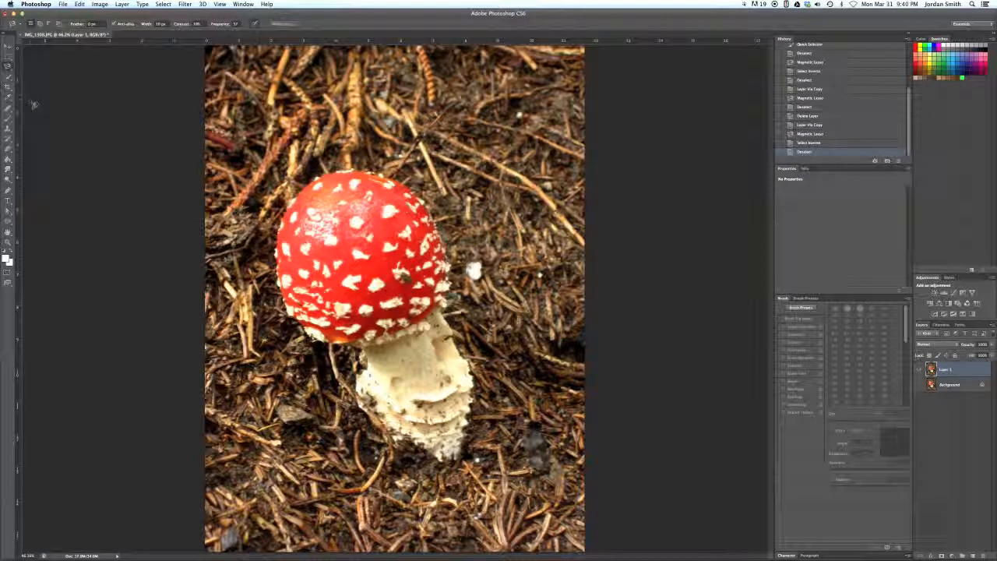
Select the entire background around the mushroom on Layer 1 with the Quick Selection tool, including the ground beside the stem
left_click(7, 76)
left_click(43, 75)
mouse_move(230, 156)
left_mouse_down()
mouse_move(257, 140)
mouse_move(374, 128)
mouse_move(464, 138)
mouse_move(491, 196)
mouse_move(517, 184)
mouse_move(511, 335)
mouse_move(522, 479)
mouse_move(335, 460)
mouse_move(305, 368)
mouse_move(350, 358)
mouse_move(293, 368)
left_mouse_up()
key("ctrl+d")
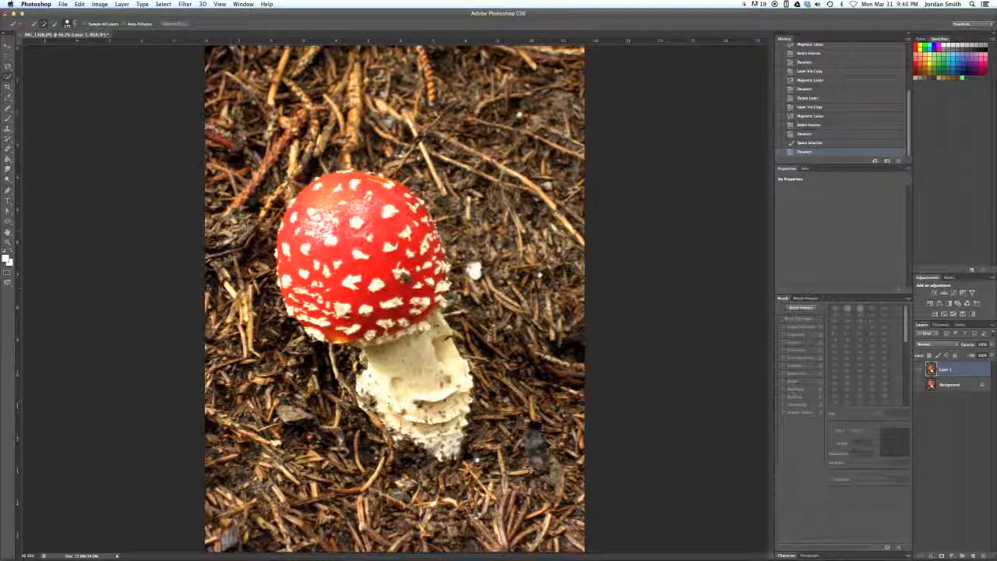
mouse_move(226, 224)
left_mouse_down()
mouse_move(306, 81)
mouse_move(436, 114)
mouse_move(538, 223)
mouse_move(549, 257)
mouse_move(551, 335)
mouse_move(506, 518)
mouse_move(226, 350)
mouse_move(262, 323)
left_mouse_up()
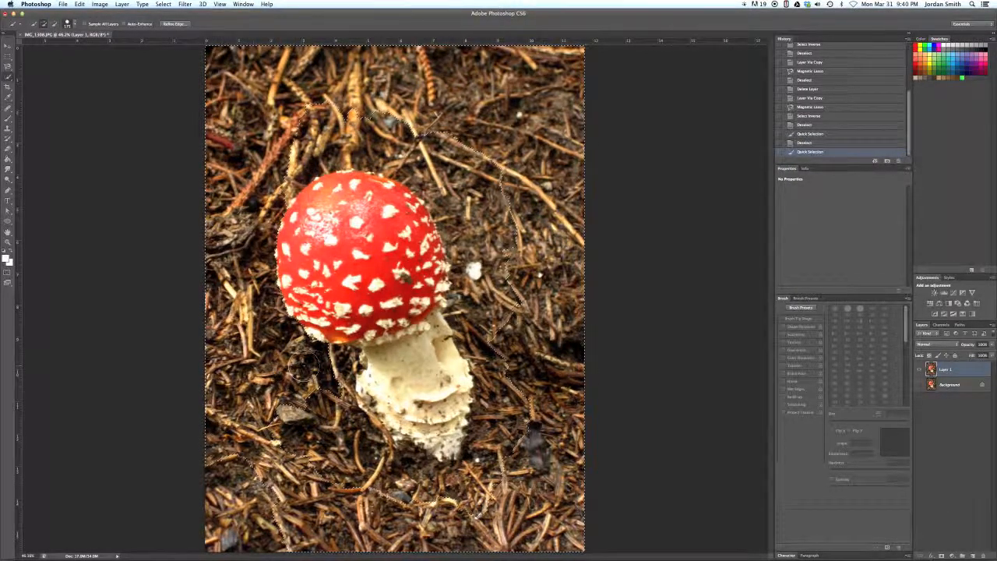
left_click(346, 359)
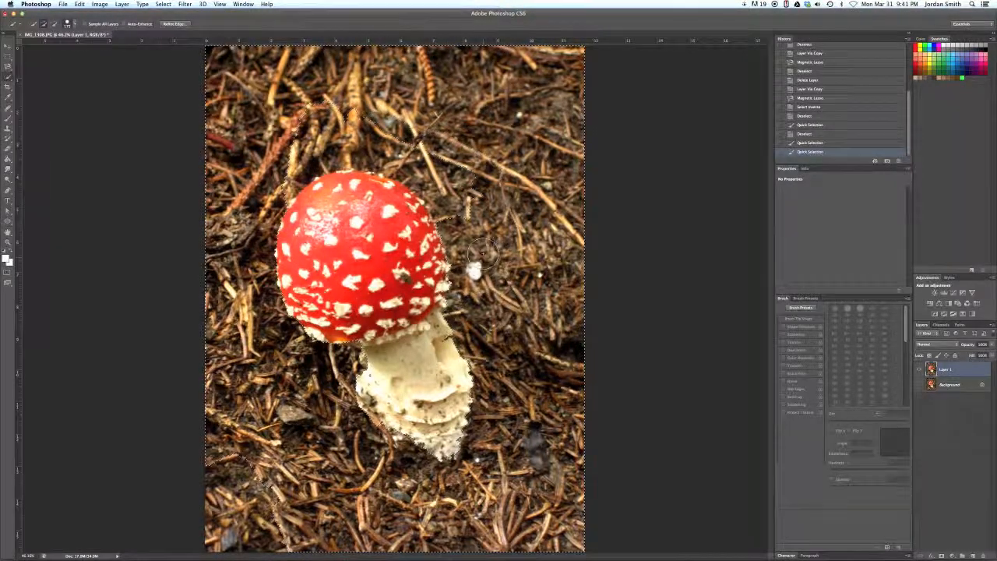
left_click_drag(359, 112, 304, 128)
left_click_drag(220, 444, 249, 514)
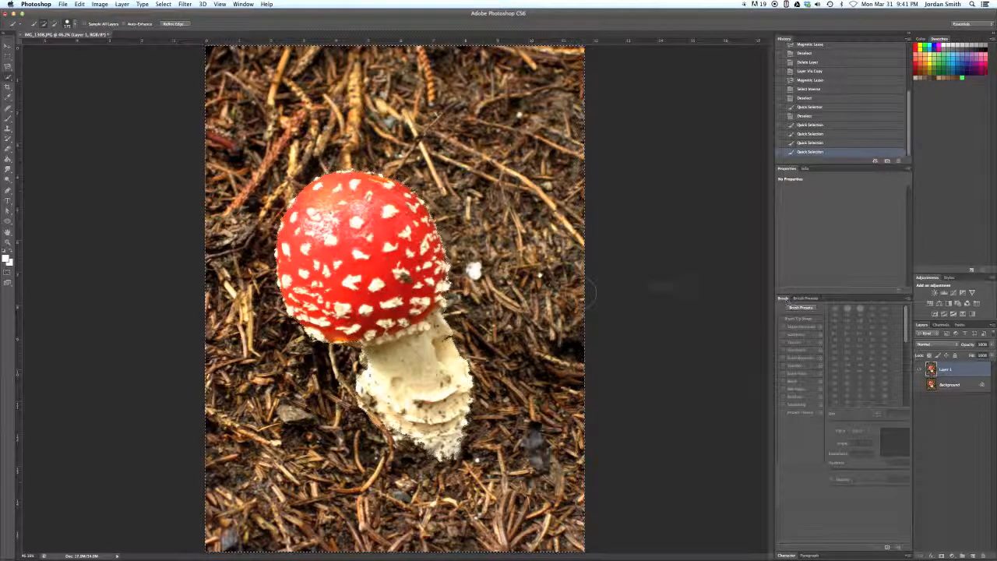
Delete the selected background from Layer 1, keep the Background layer hidden, and deselect everything
key("Delete")
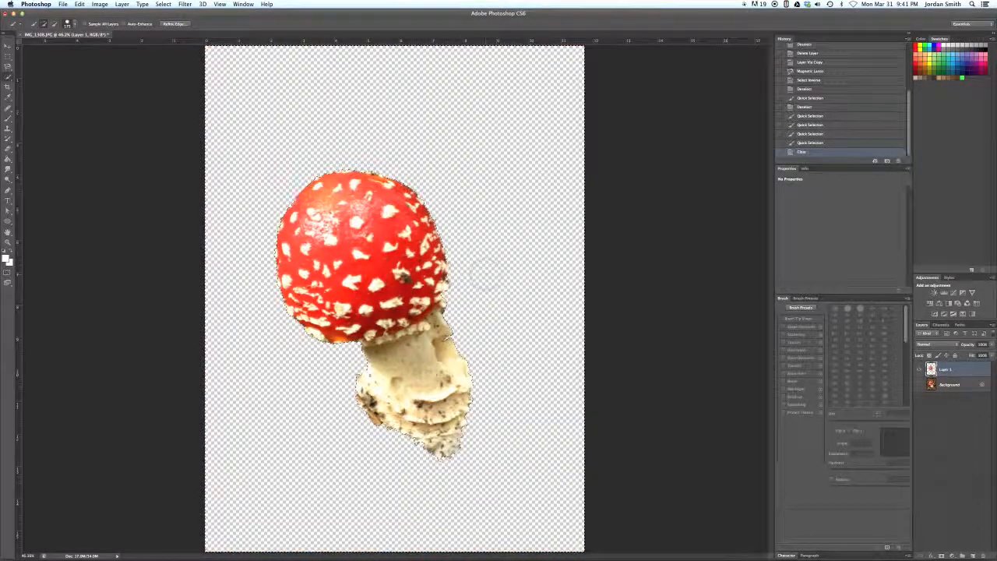
left_click(919, 385)
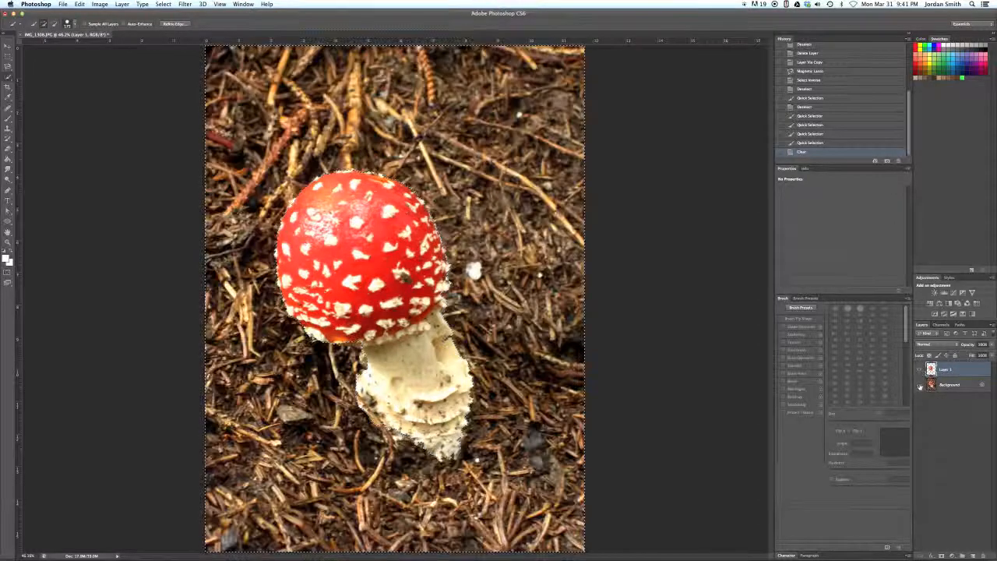
left_click(919, 385)
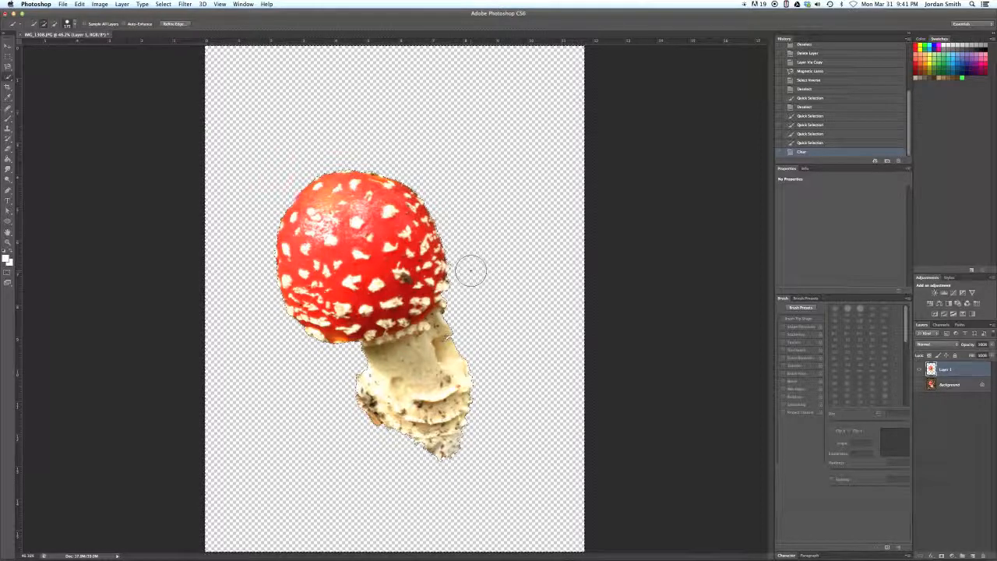
key("super+d")
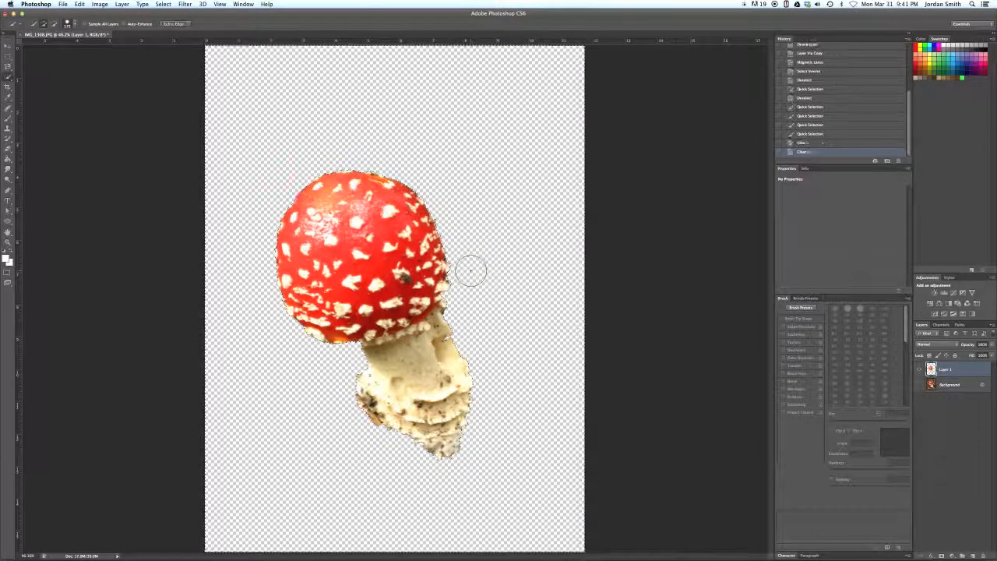
Save the cut-out on the Desktop as Mushroom.psd in Photoshop format with layers and the colour profile embedded
left_click(62, 5)
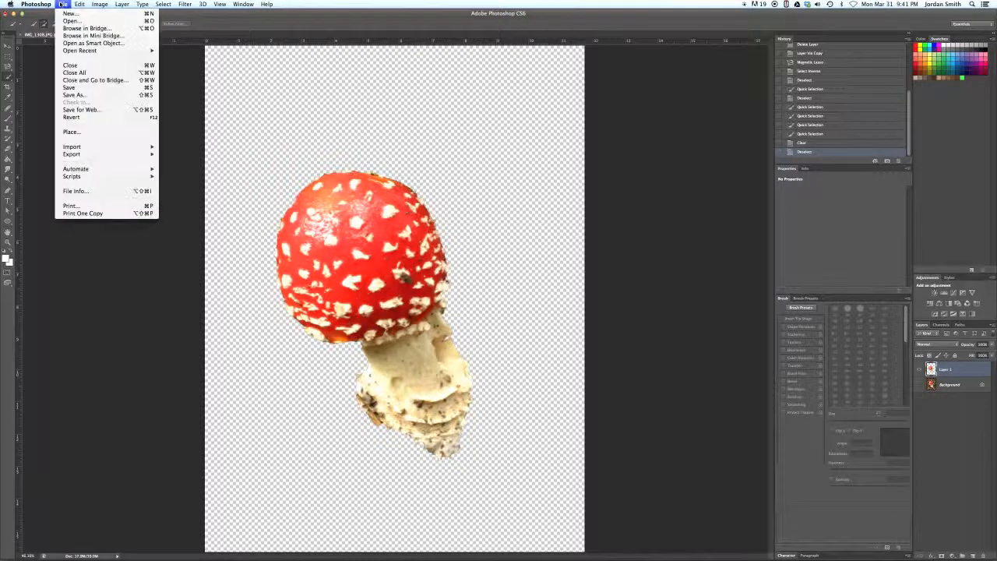
left_click(72, 95)
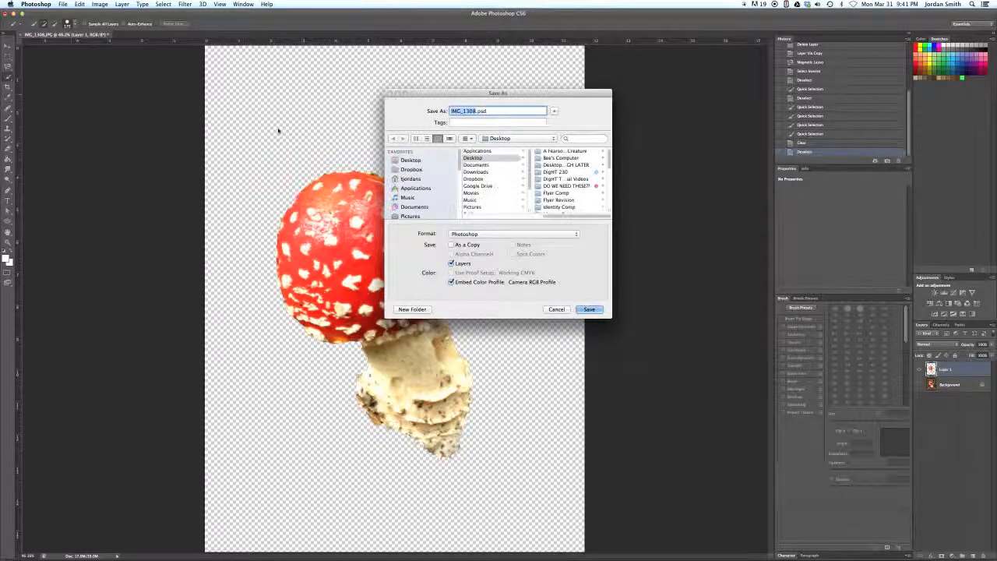
type("Mushroom")
left_click(475, 159)
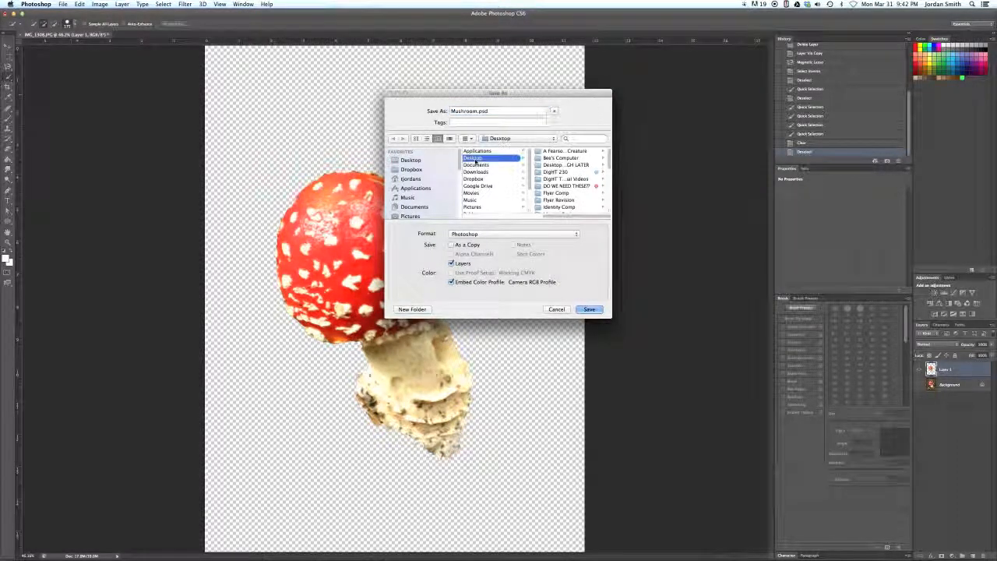
left_click(587, 309)
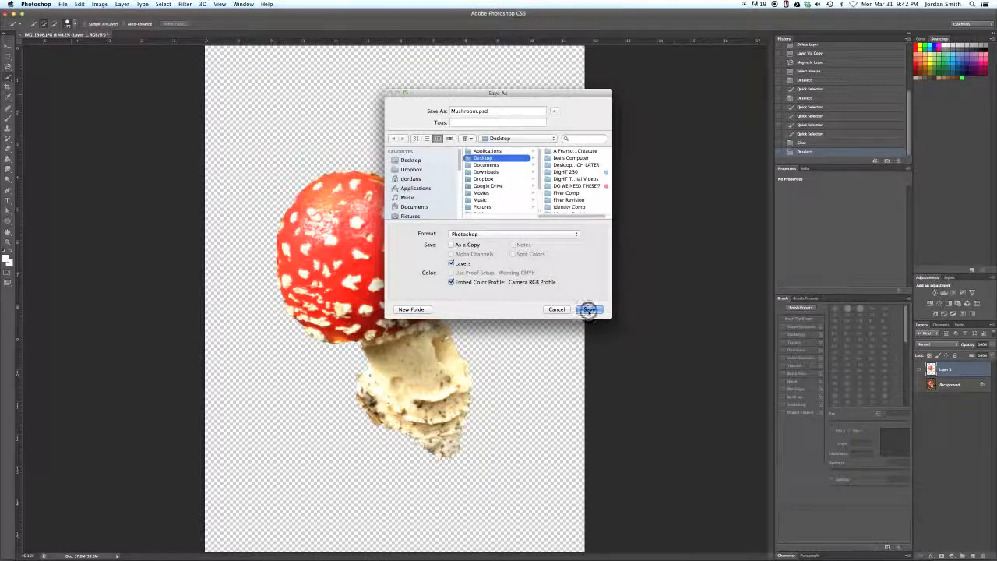
key("Return")
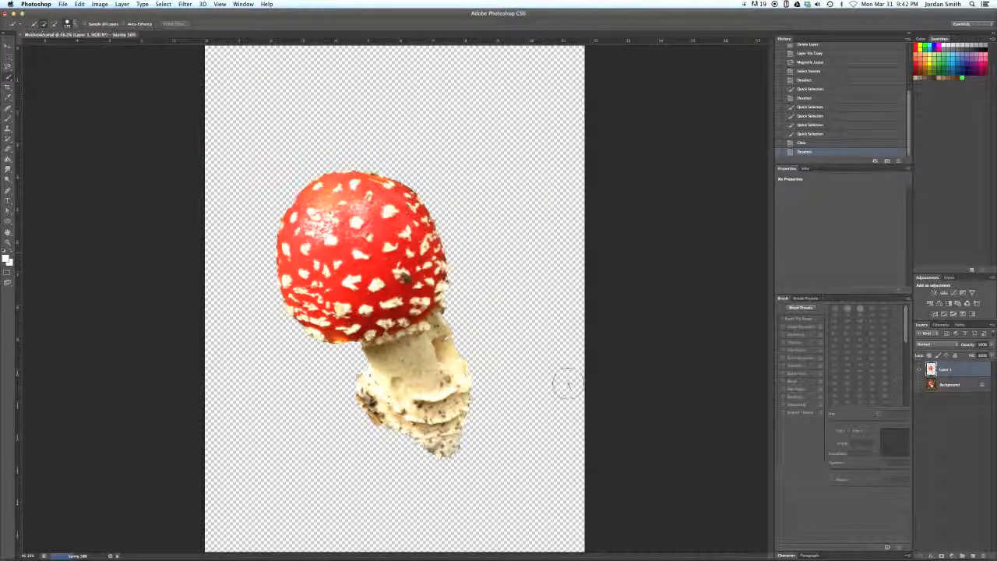
Switch to InDesign and load Mushroom.psd from the Desktop for placement in the On Mushrooms document
key("super+Tab")
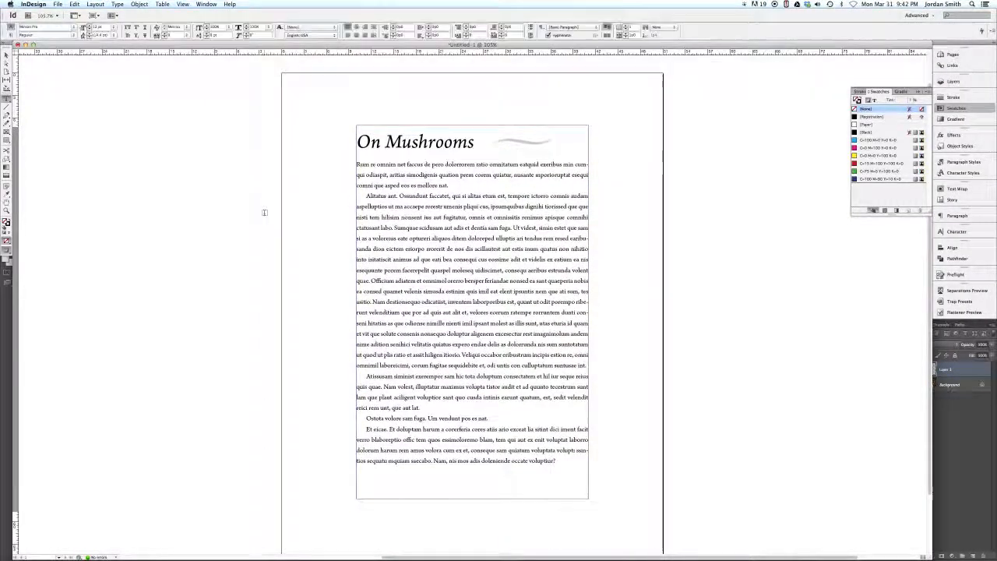
key("super+d")
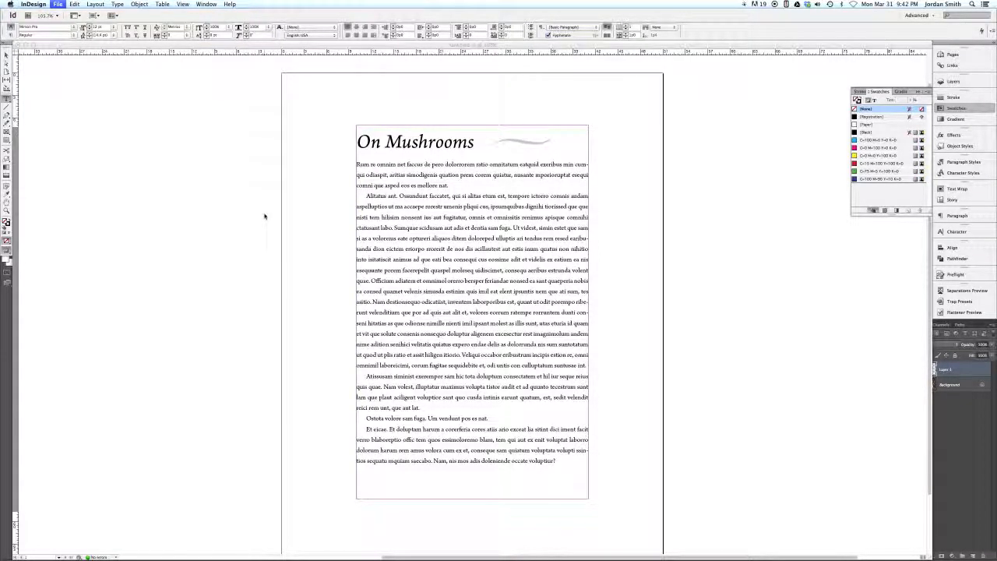
left_click(391, 141)
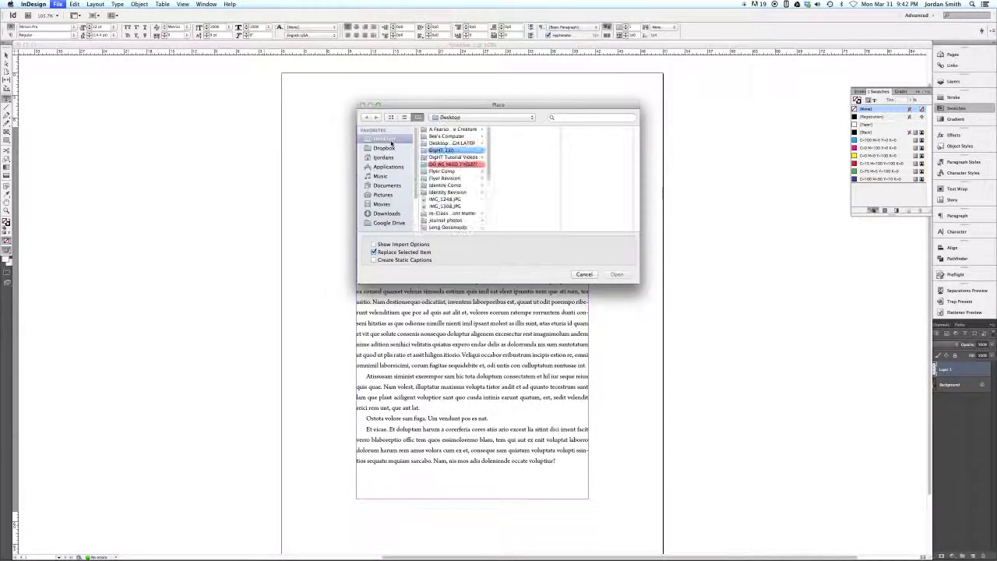
scroll(454, 204, "down", 4)
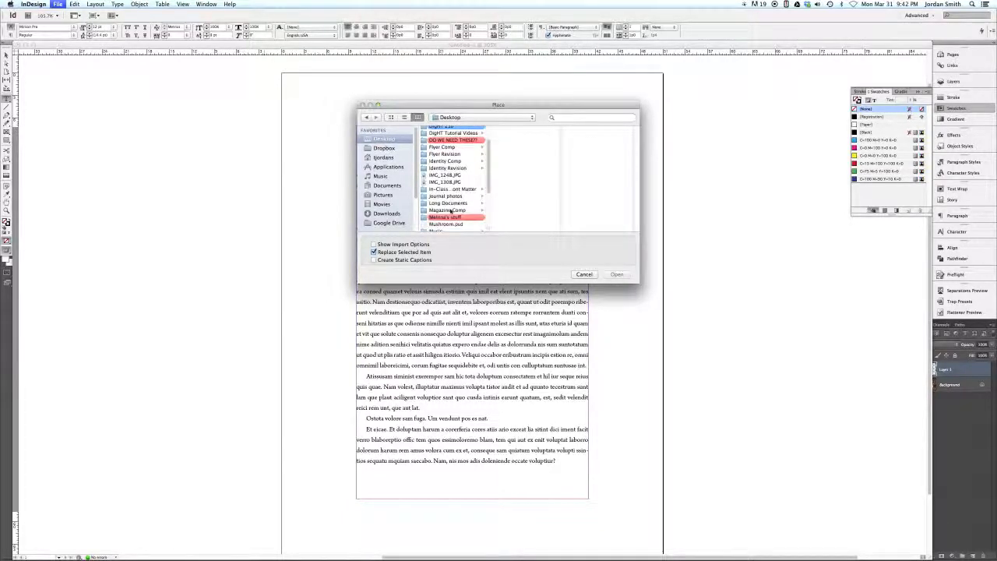
left_click(454, 216)
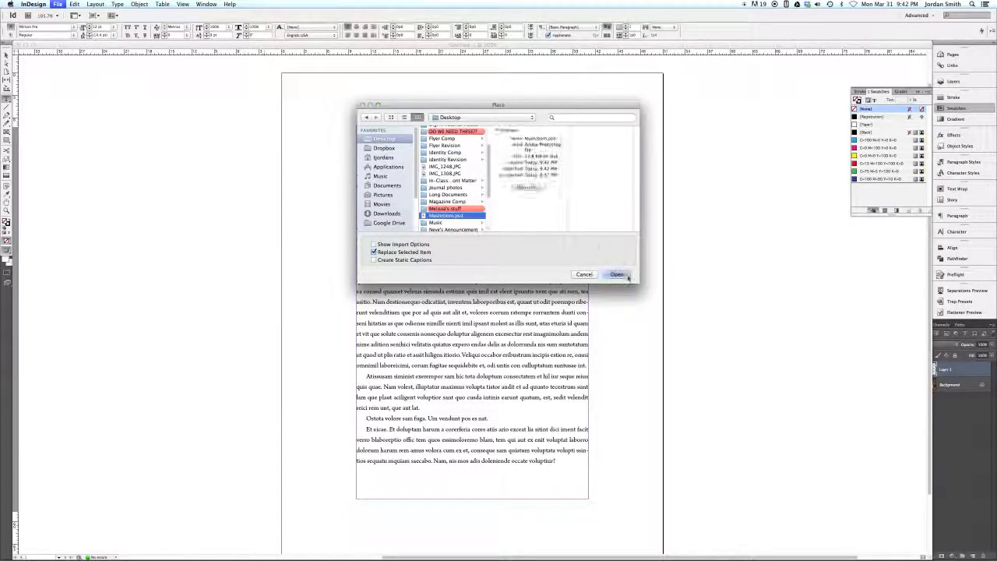
left_click(619, 276)
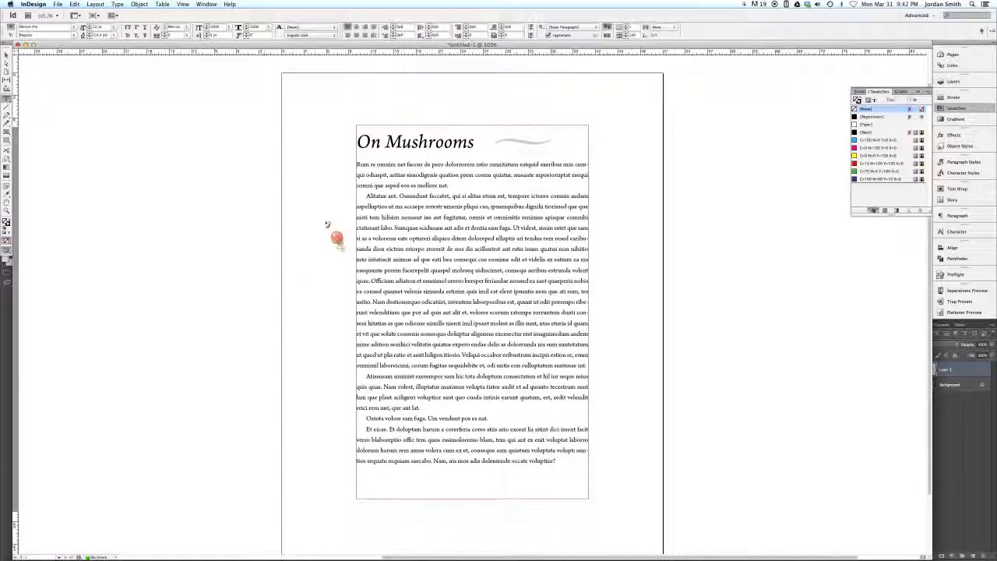
Place the mushroom image in a frame over the body text and move it to straddle the text column's left edge
left_click_drag(352, 233, 390, 282)
left_click_drag(427, 335, 458, 372)
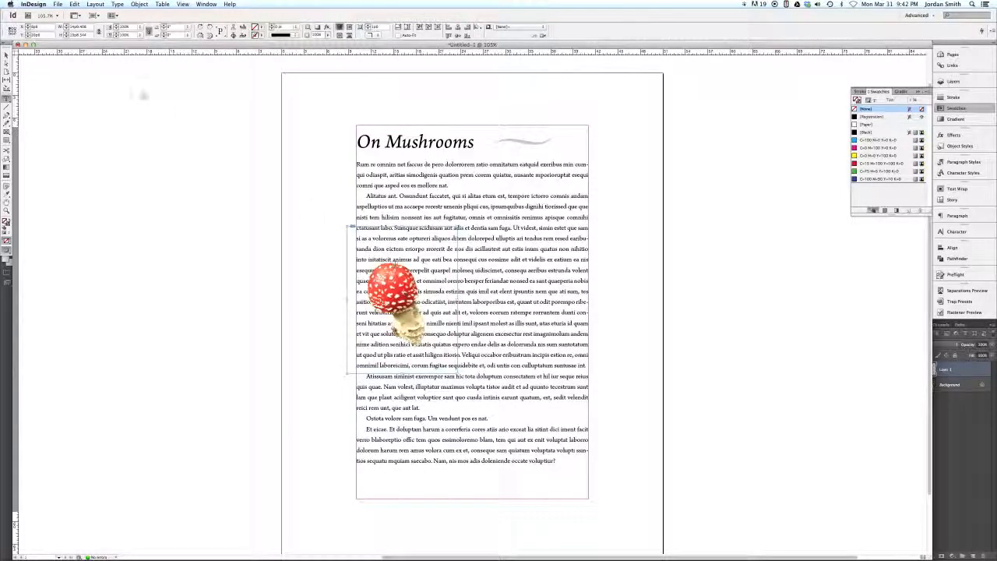
left_click(7, 55)
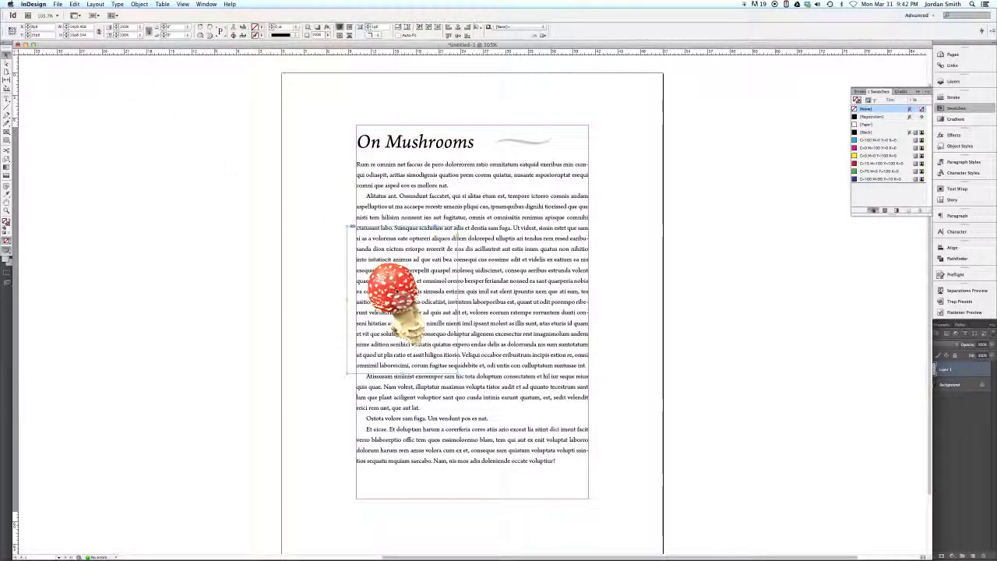
left_click_drag(396, 290, 365, 284)
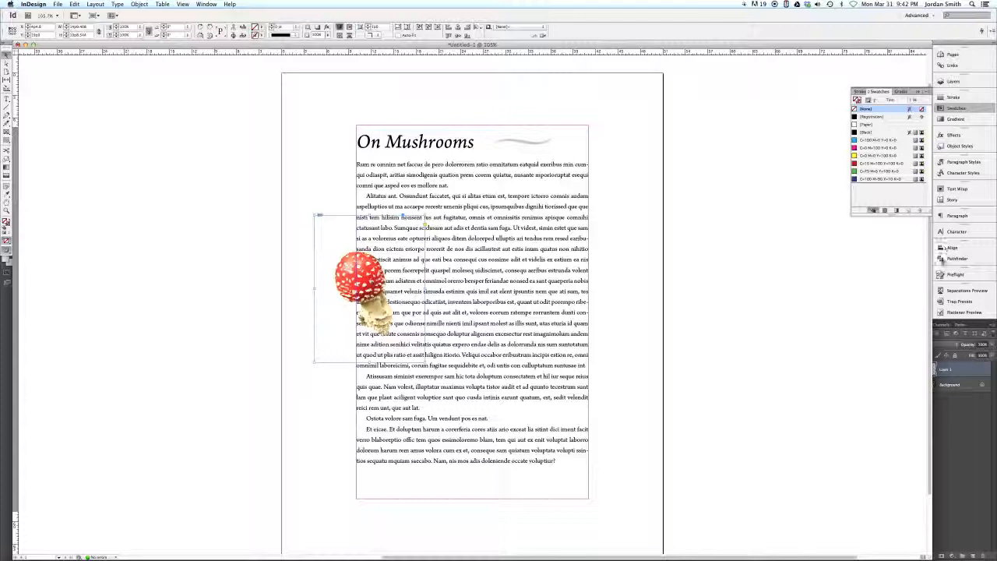
Wrap the body text around the mushroom's object shape, with the contour type set to Alpha Channel
left_click(951, 187)
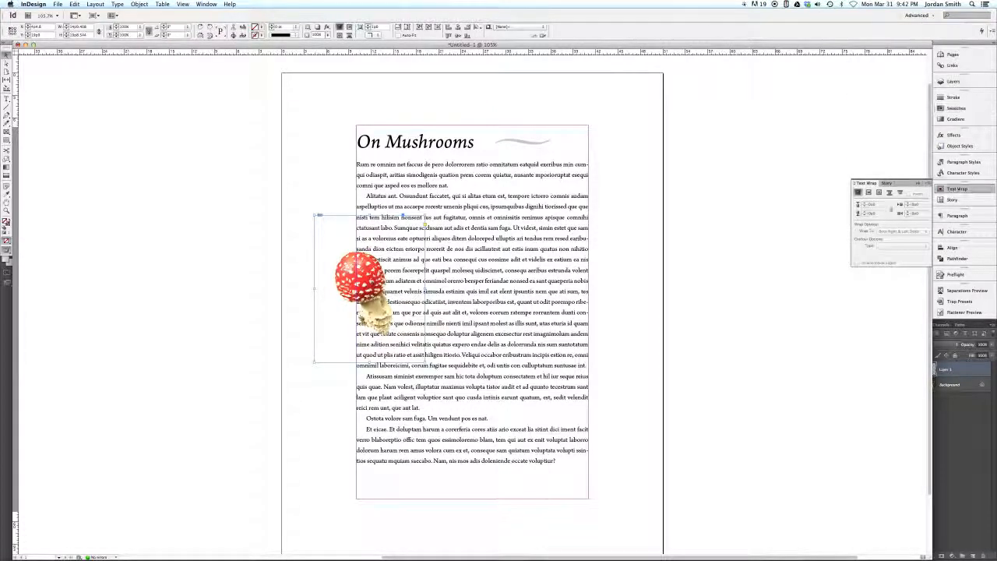
left_click(879, 192)
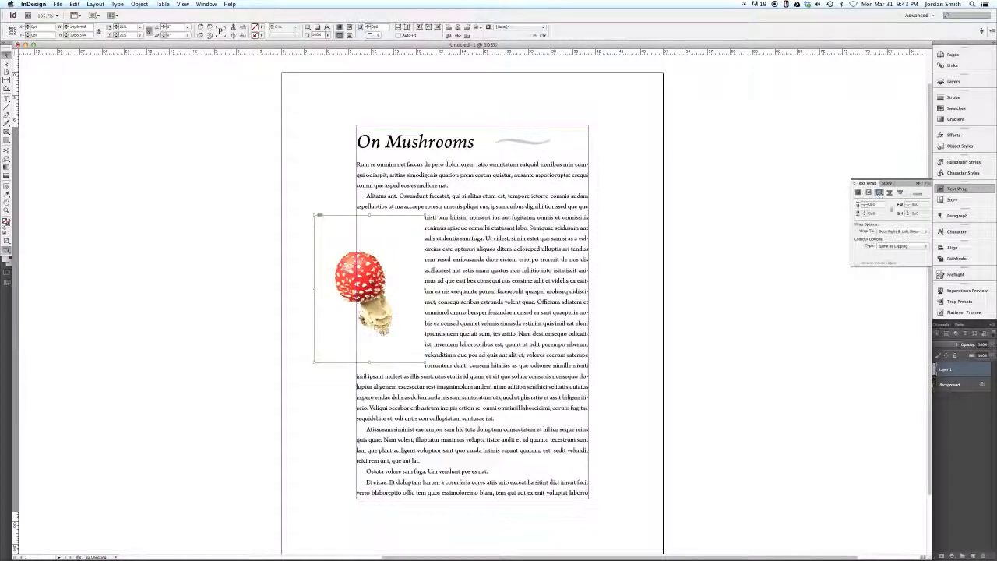
left_click(886, 247)
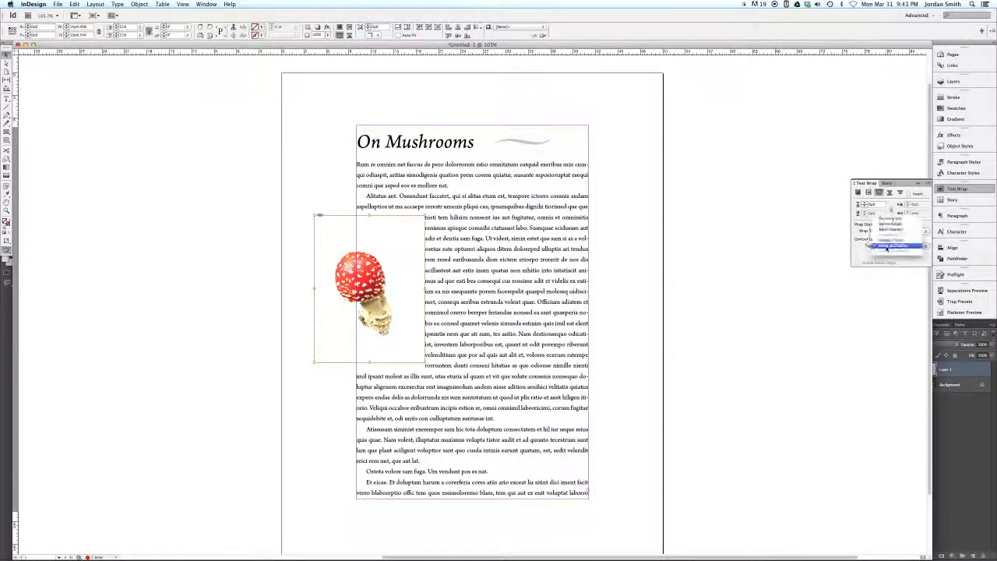
left_click(839, 250)
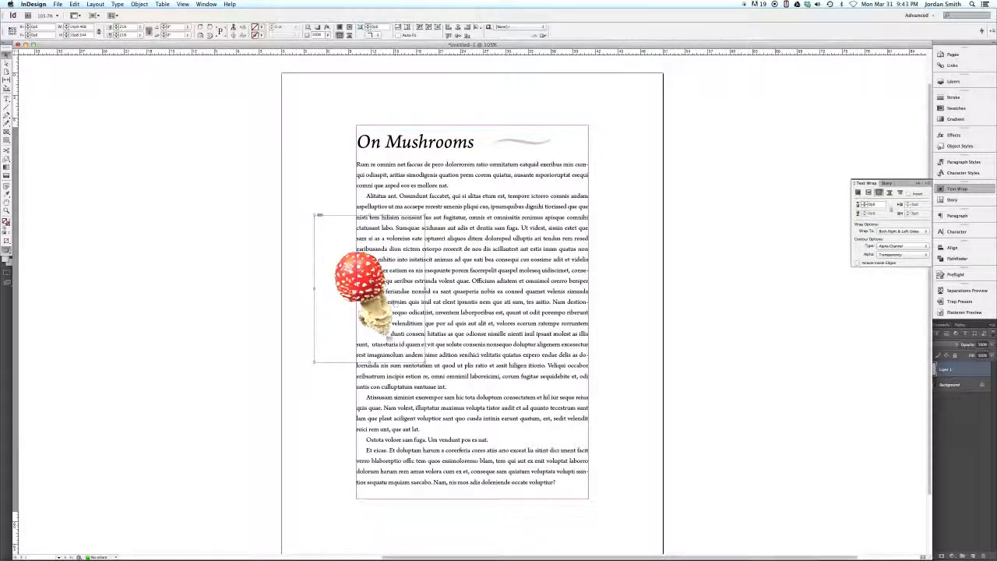
Set the mushroom's text wrap offset to 0p7
left_click(864, 203)
left_click(865, 203)
left_click(864, 204)
left_click(864, 203)
left_click(864, 203)
left_click(864, 203)
left_click(865, 203)
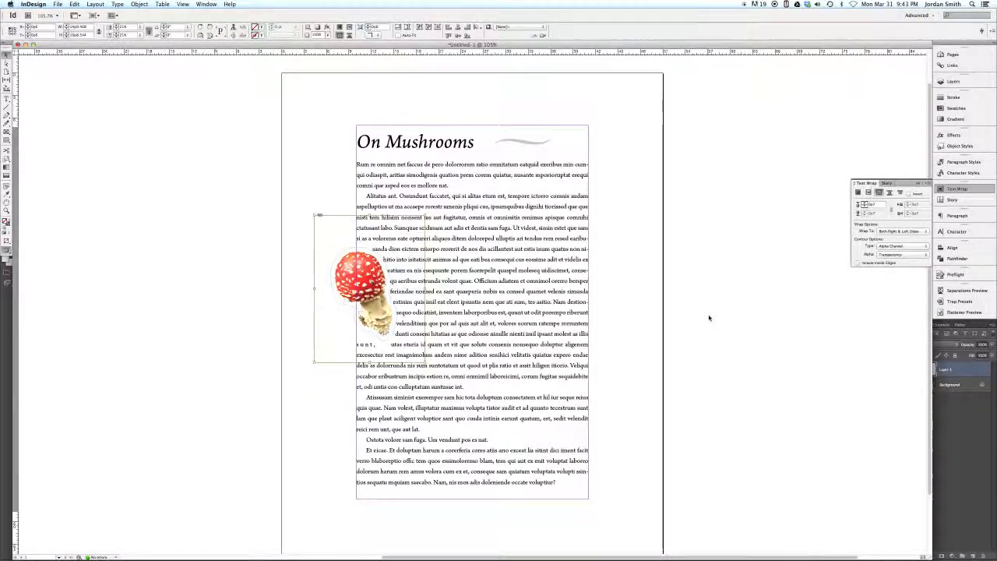
Nudge the mushroom left, further into the page margin, and preview the page without guides or frame edges
key("Left")
key("Left")
key("Left")
key("Left")
key("shift+Left")
key("shift+Left")
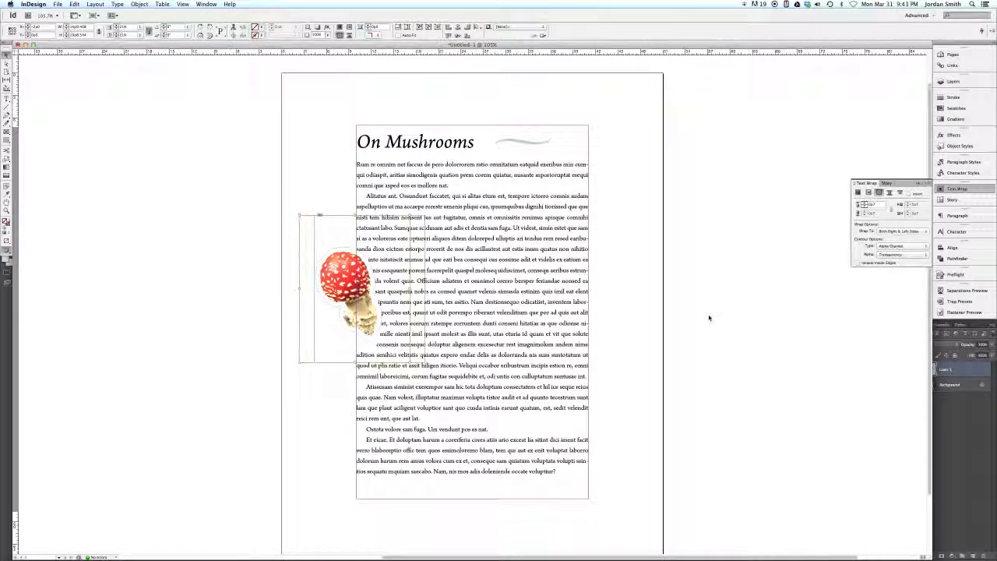
left_click(239, 182)
key("w")
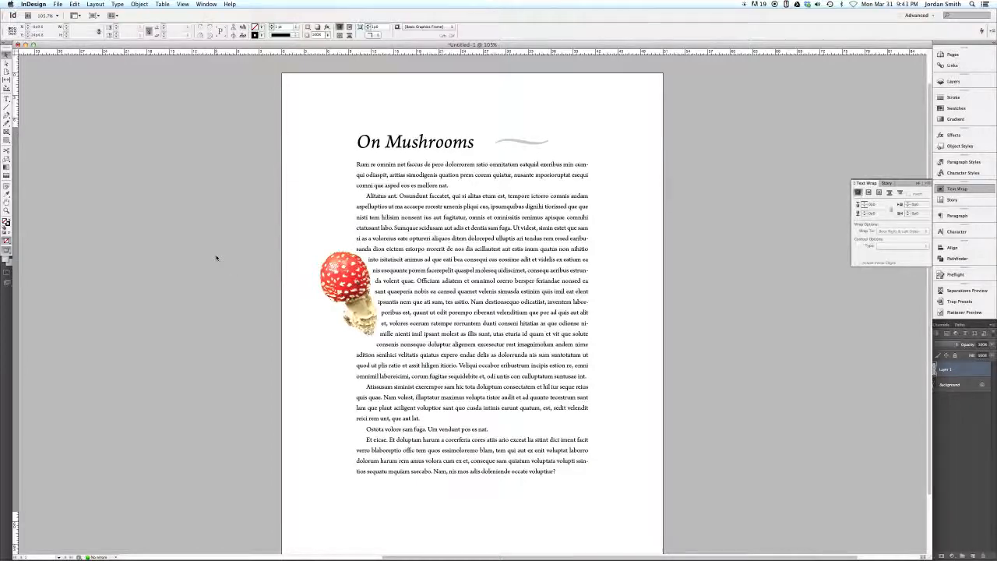
Switch back to Photoshop and show the Background layer behind the mushroom cut-out
left_click(364, 257)
key("super+Tab")
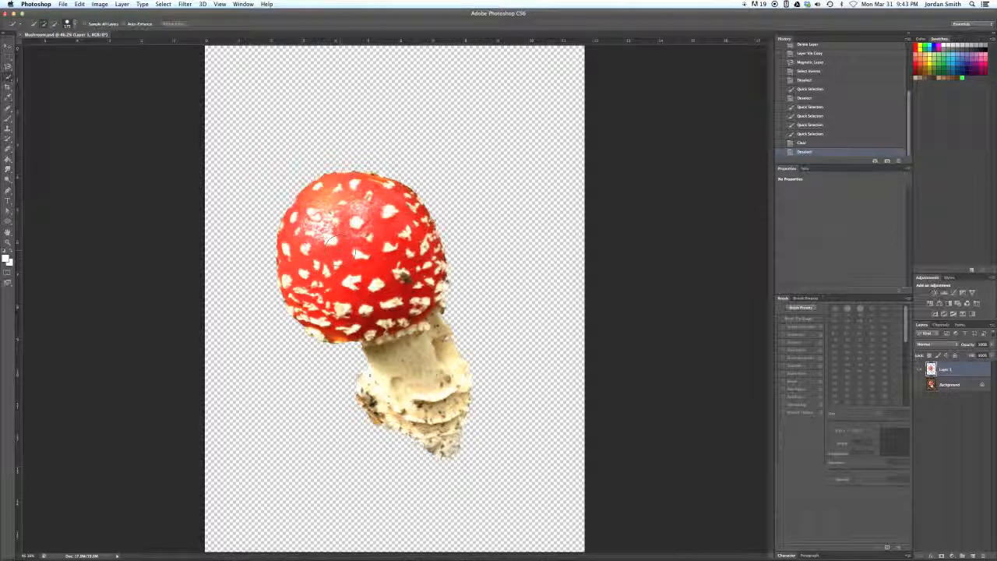
left_click(918, 384)
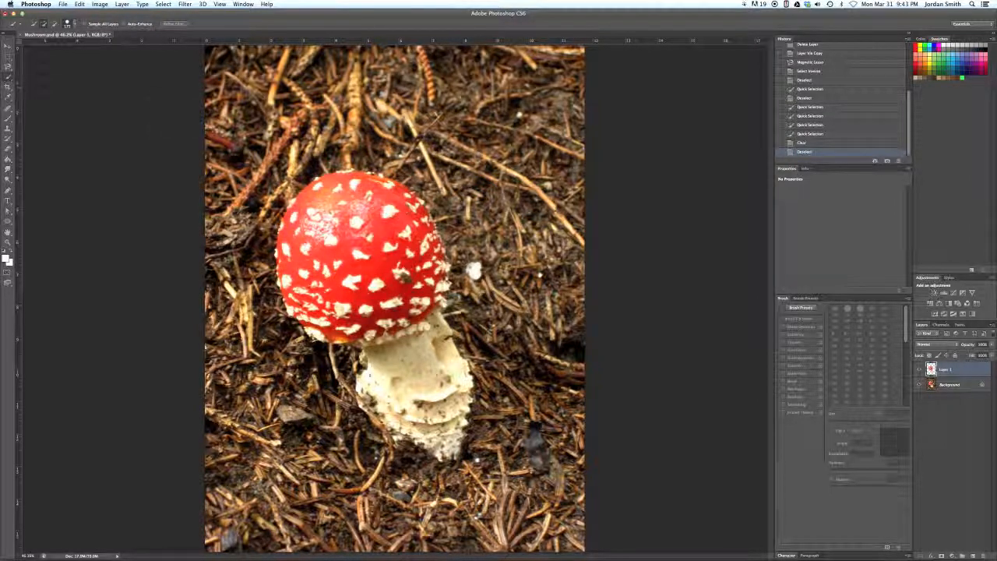
Select the mushroom's cap and stem on Layer 1 with the Quick Selection tool
left_click(341, 162)
key("super+d")
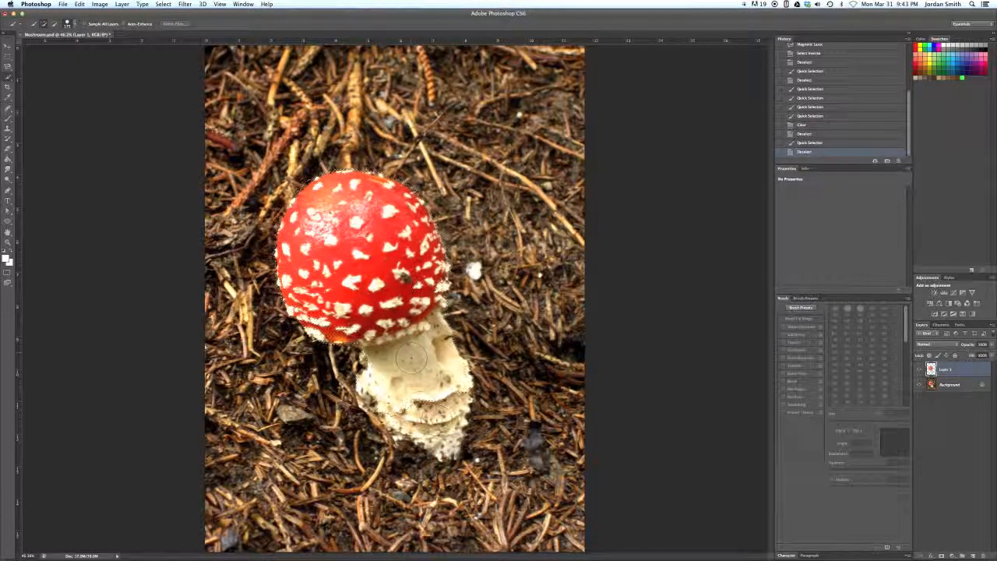
left_click(440, 427)
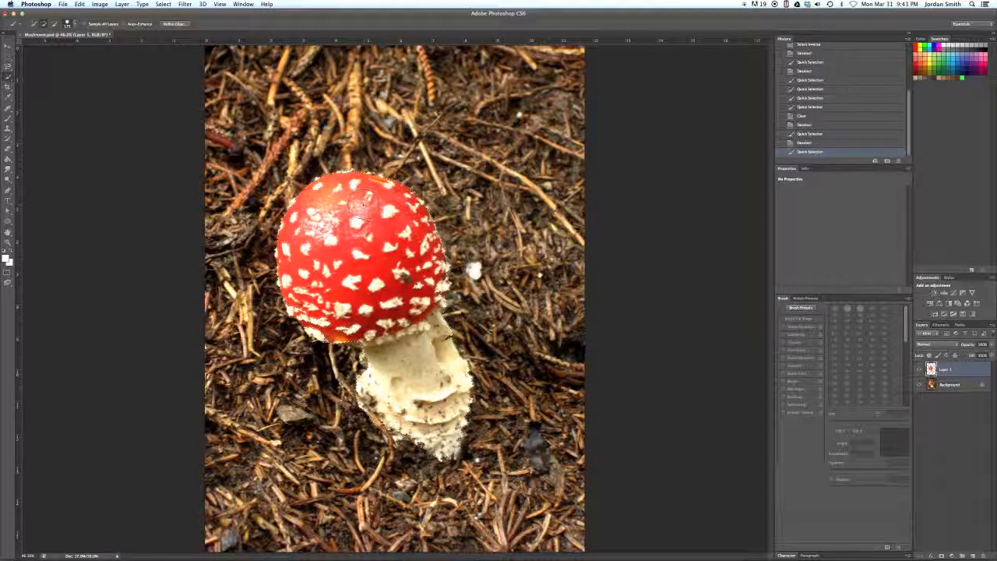
Try to expand the mushroom selection by a few pixels
left_click(163, 5)
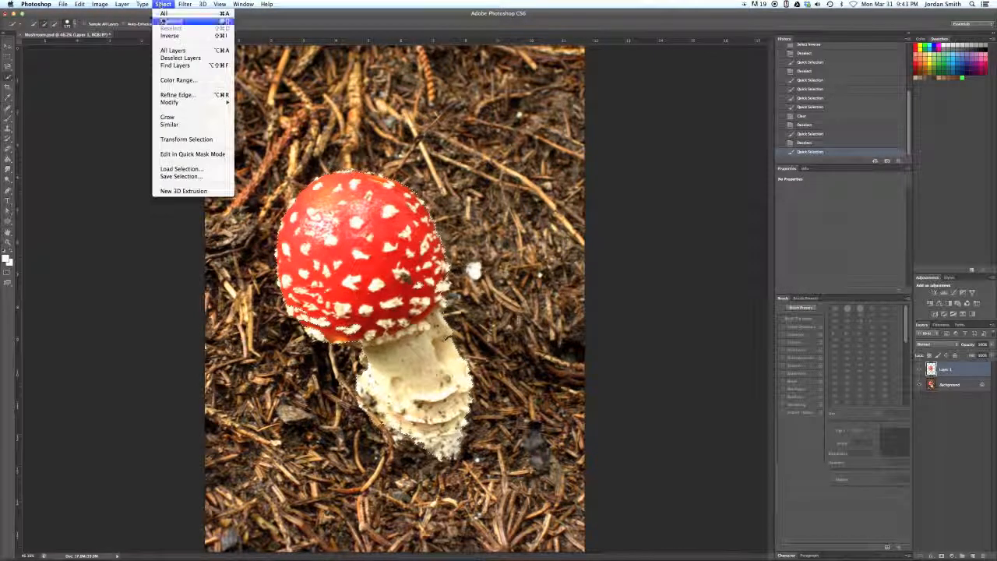
mouse_move(178, 104)
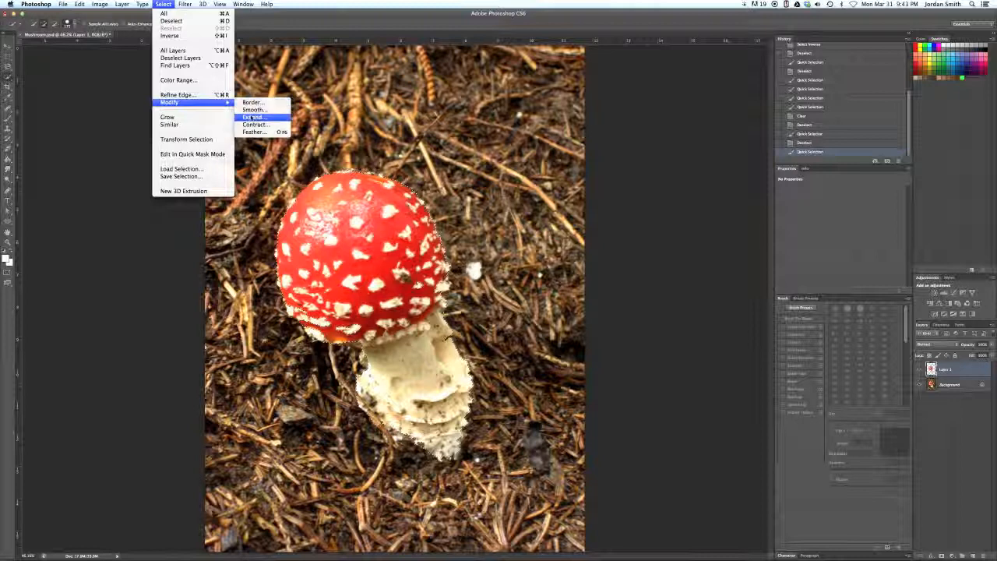
left_click(254, 116)
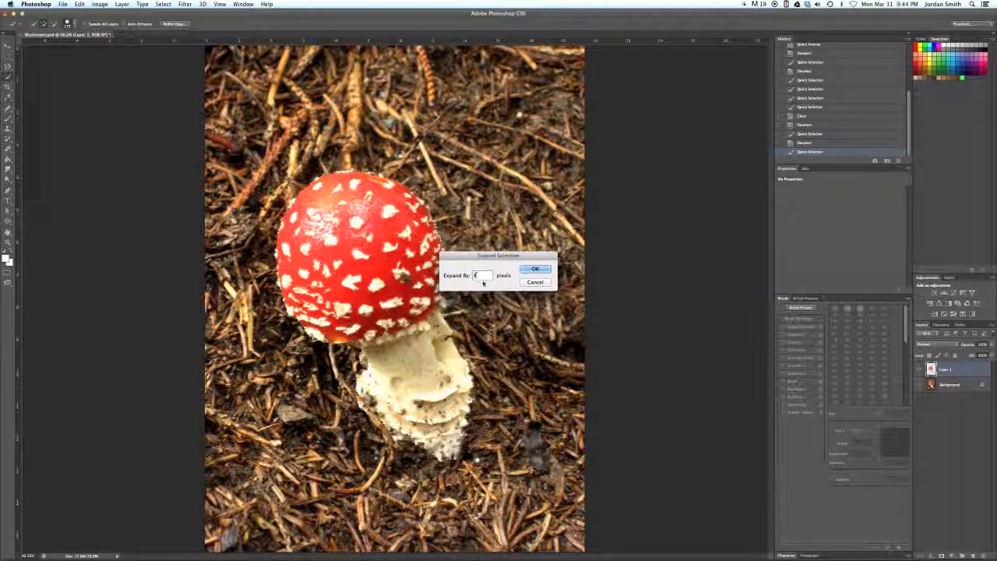
left_click(535, 269)
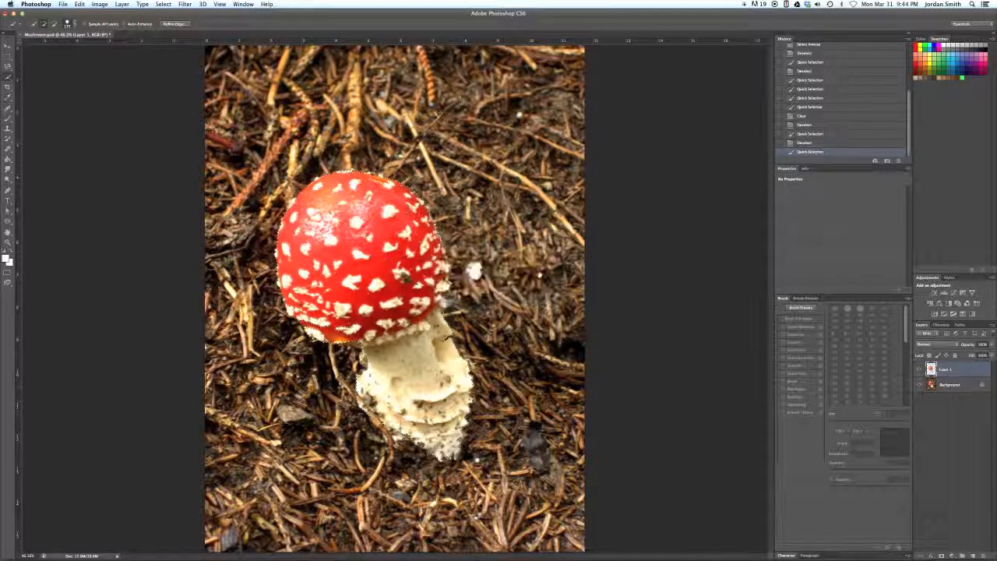
Look through the options for modifying the selection, including Feather, and deselect the mushroom
left_click(171, 4)
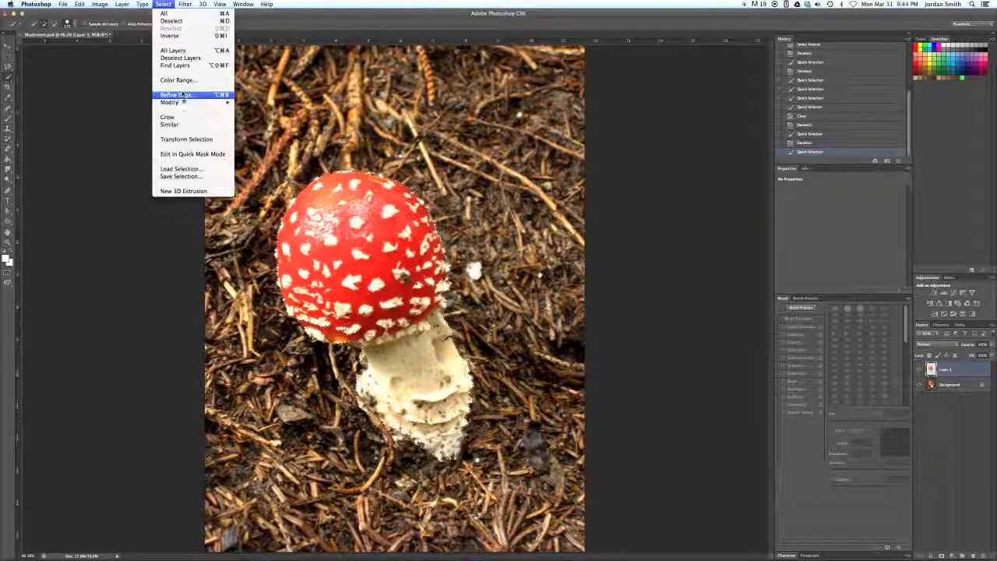
mouse_move(183, 103)
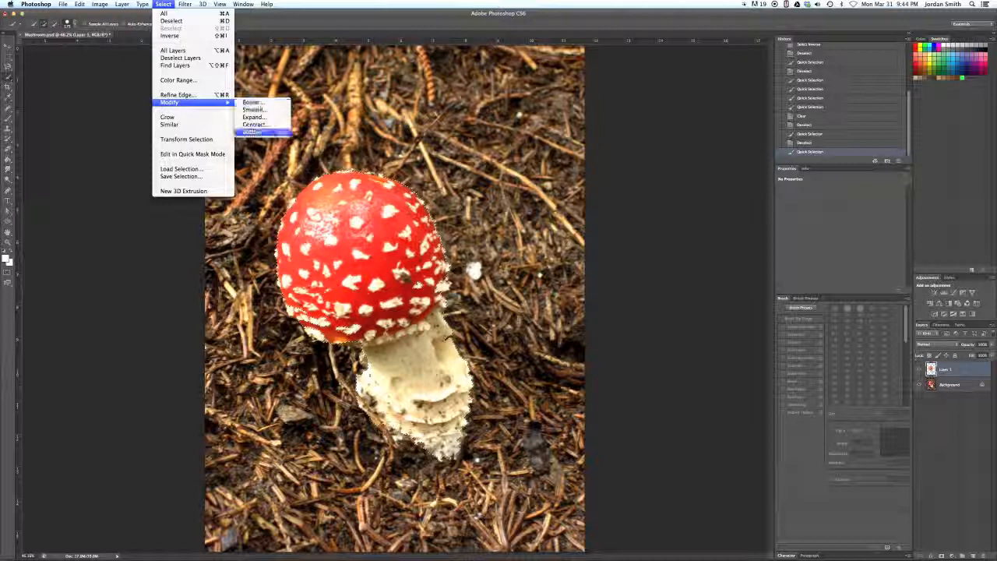
left_click(161, 216)
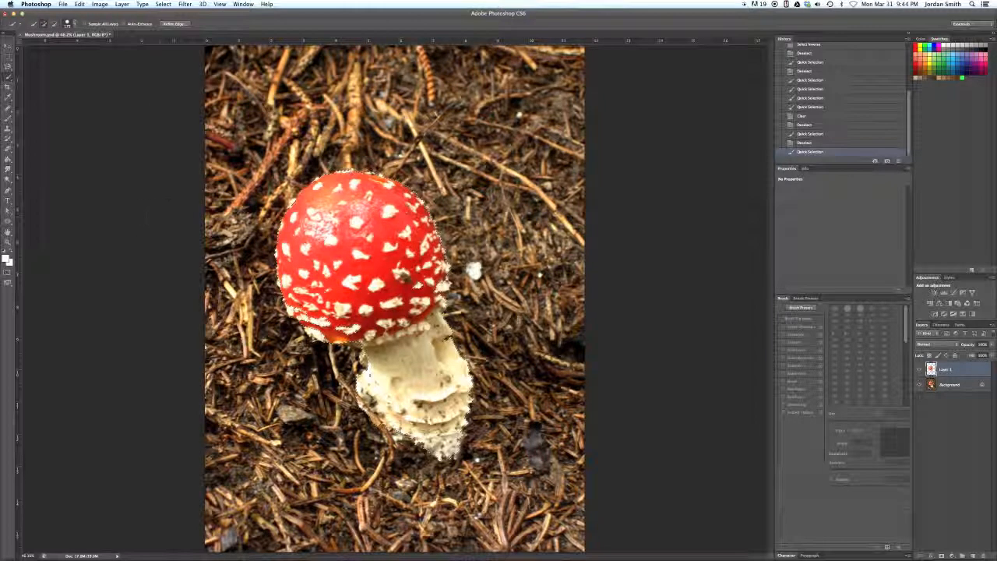
key("super+d")
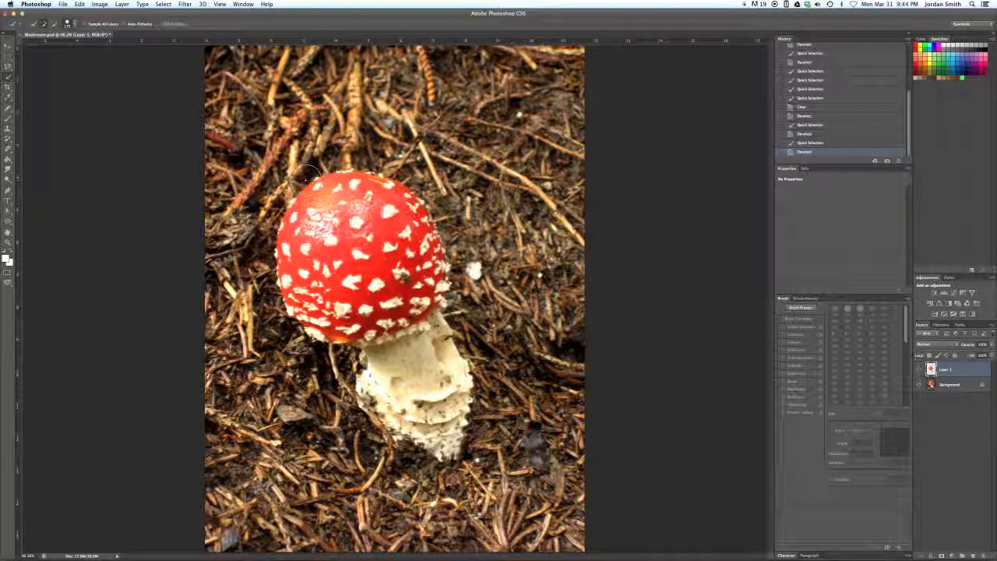